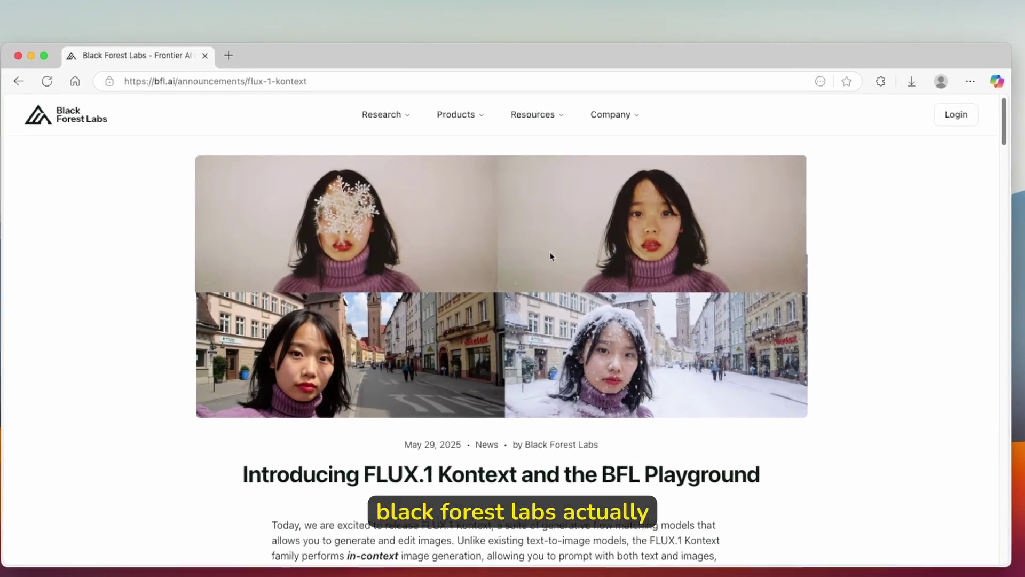
Read the introduction of the FLUX.1 Kontext announcement, highlighting the passage about extracting and modifying visual concepts.
{"action": "scroll", "coordinate": [513, 292], "scroll_direction": "down", "scroll_amount": 2}
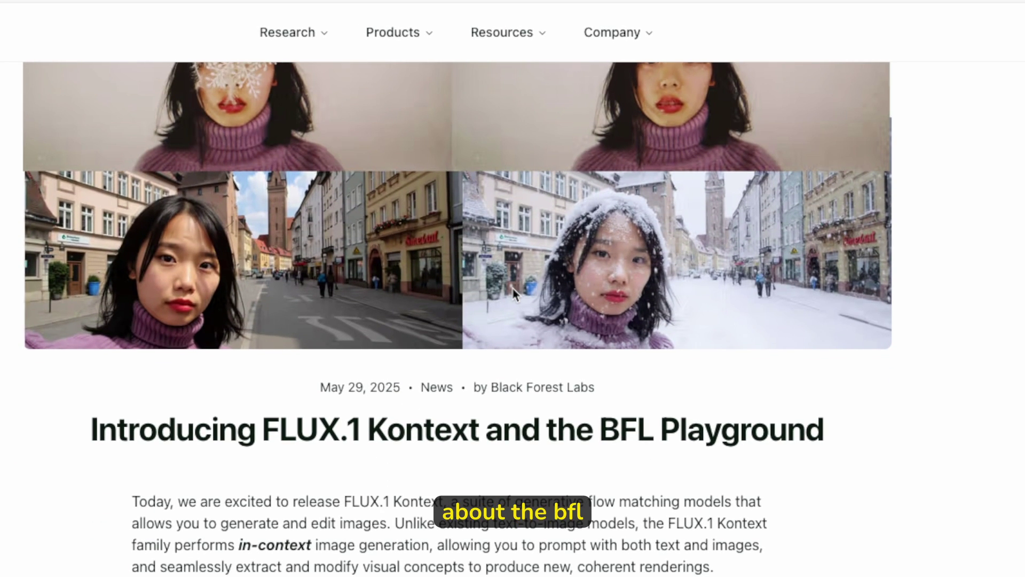
{"action": "scroll", "coordinate": [513, 292], "scroll_direction": "down", "scroll_amount": 5}
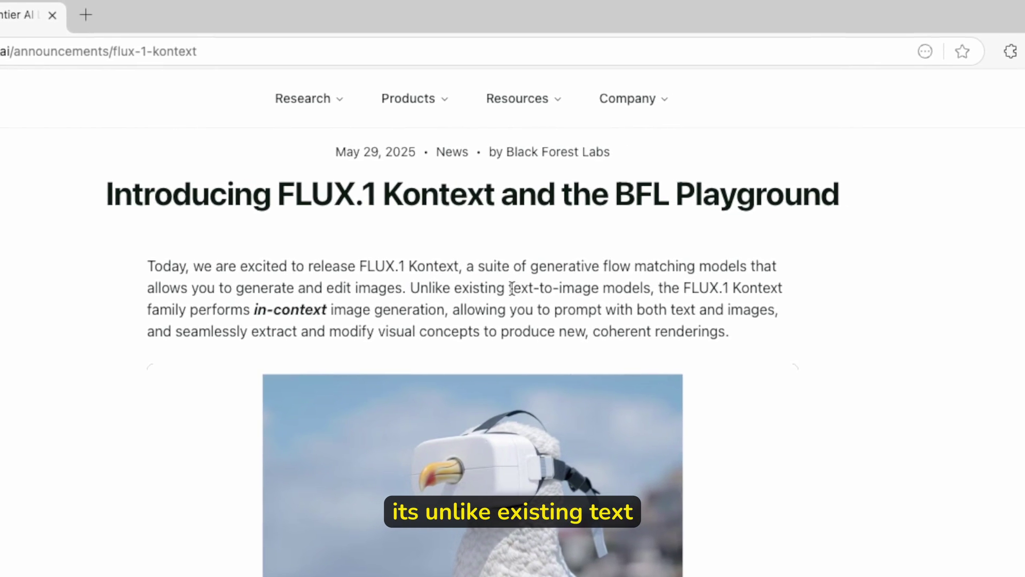
{"action": "left_click_drag", "start_coordinate": [584, 289], "coordinate": [652, 290]}
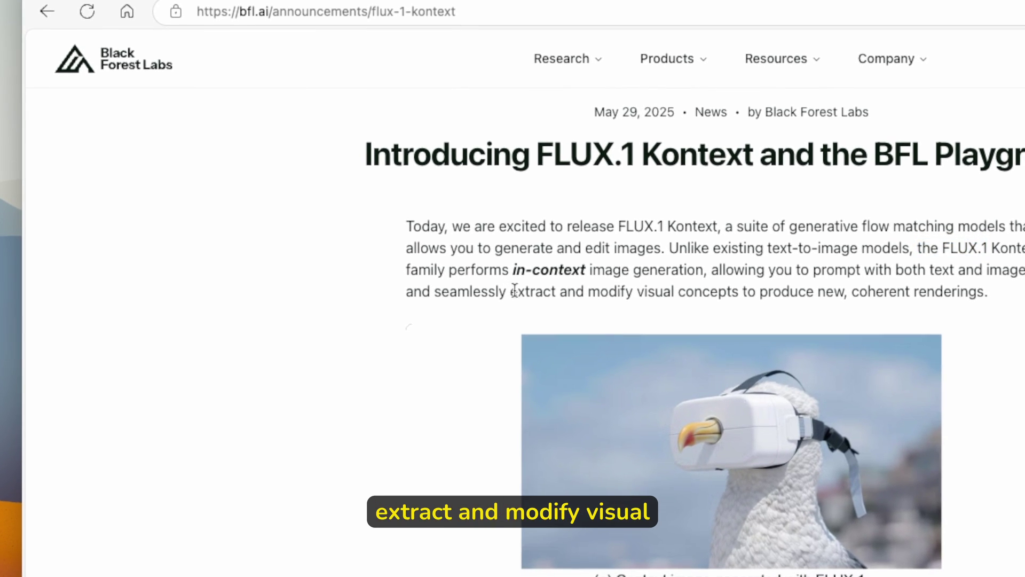
{"action": "mouse_move", "coordinate": [514, 290]}
{"action": "left_mouse_down"}
{"action": "mouse_move", "coordinate": [688, 294]}
{"action": "mouse_move", "coordinate": [527, 289]}
{"action": "left_mouse_up"}
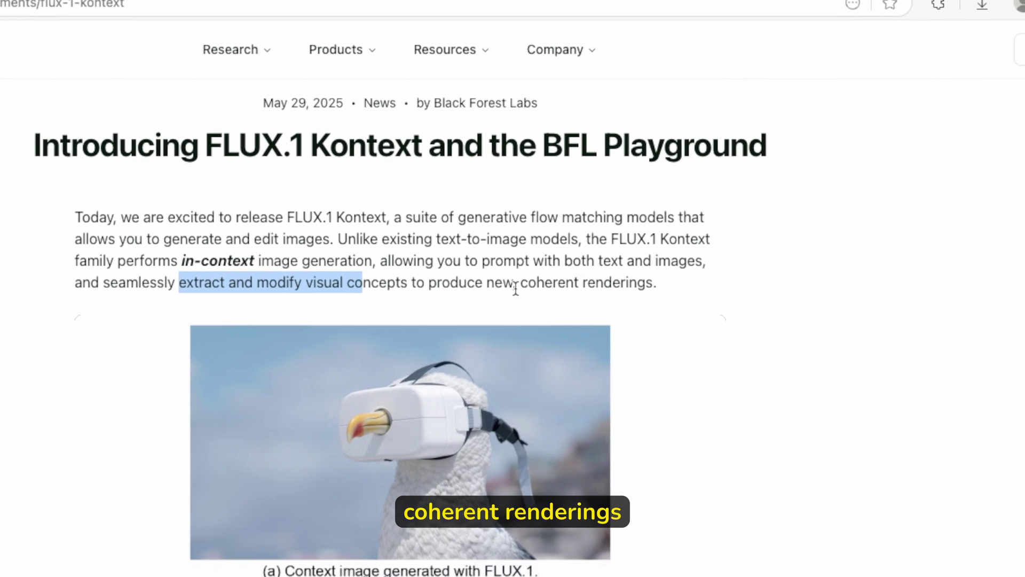
Examine the bird example images and their prompts, comparing the original context image with the versions generated from it.
{"action": "scroll", "coordinate": [514, 288], "scroll_direction": "down", "scroll_amount": 5}
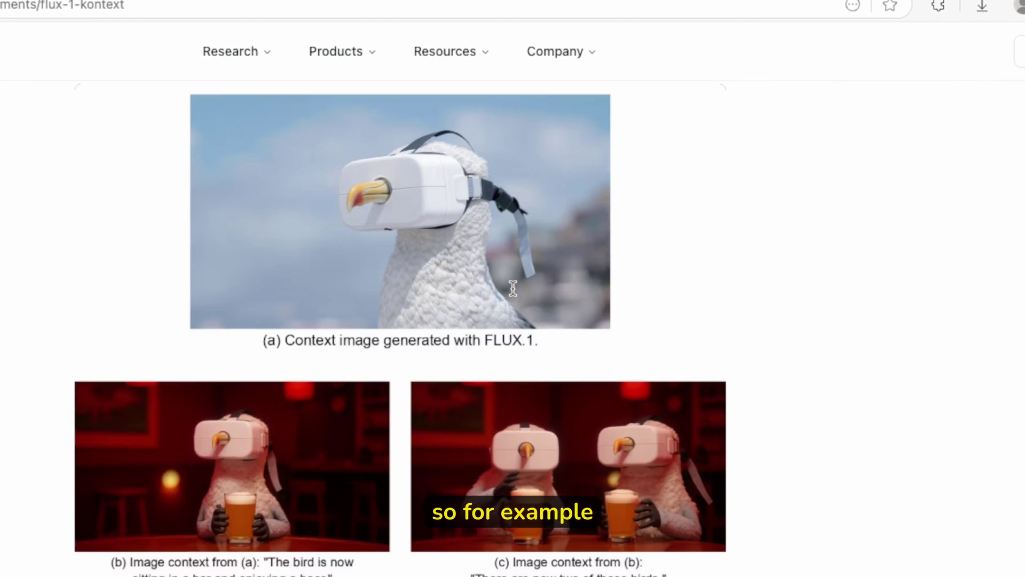
{"action": "scroll", "coordinate": [512, 291], "scroll_direction": "down", "scroll_amount": 1}
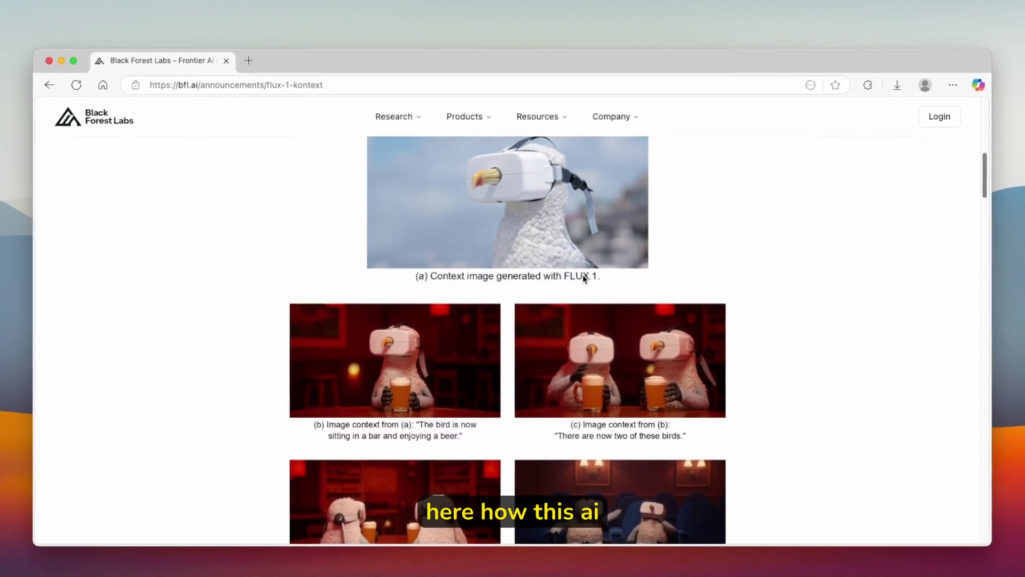
{"action": "scroll", "coordinate": [546, 264], "scroll_direction": "up", "scroll_amount": 1}
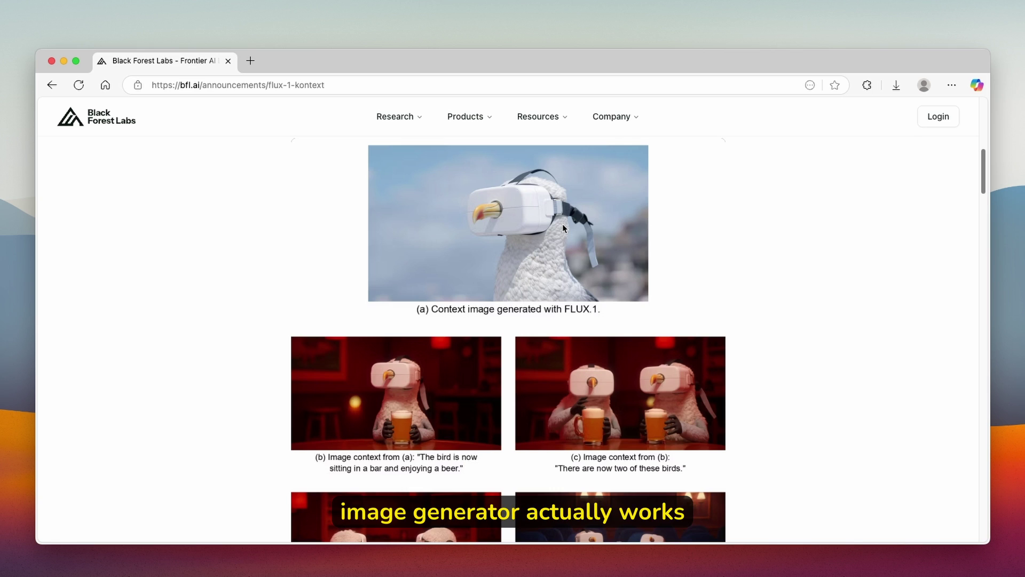
{"action": "scroll", "coordinate": [562, 223], "scroll_direction": "up", "scroll_amount": 1}
{"action": "scroll", "coordinate": [562, 223], "scroll_direction": "down", "scroll_amount": 1}
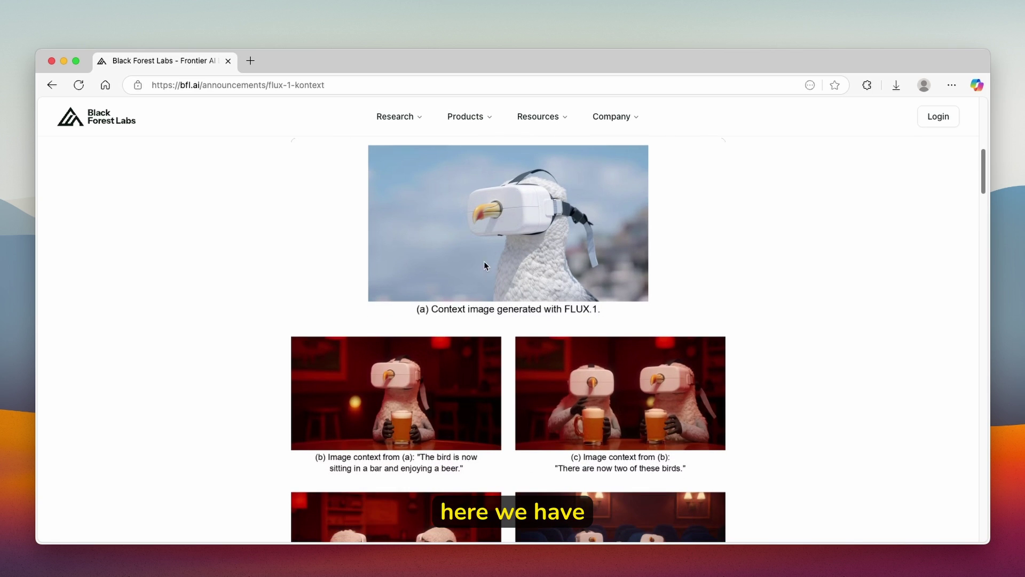
{"action": "scroll", "coordinate": [552, 301], "scroll_direction": "down", "scroll_amount": 2}
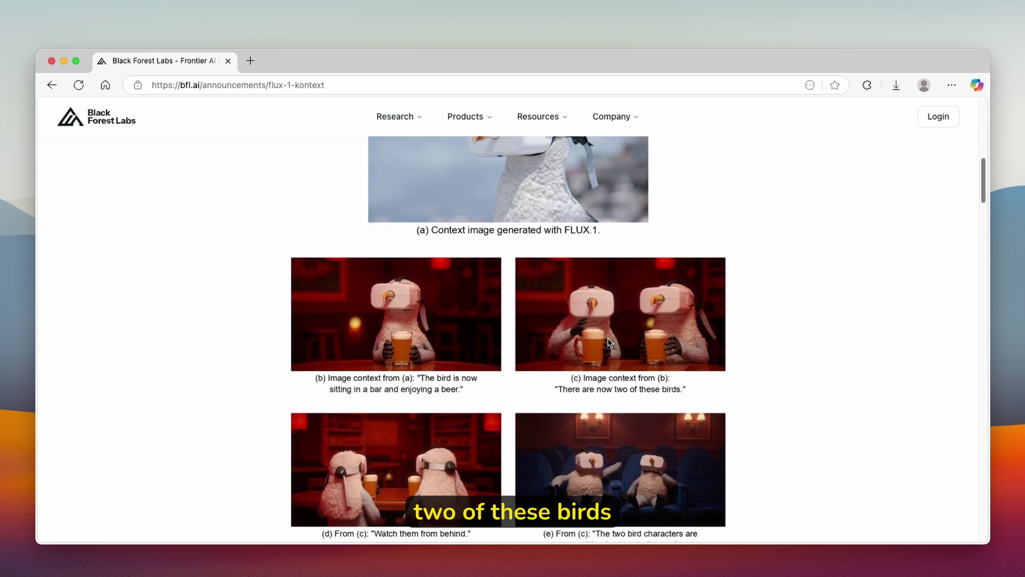
{"action": "scroll", "coordinate": [609, 343], "scroll_direction": "down", "scroll_amount": 3}
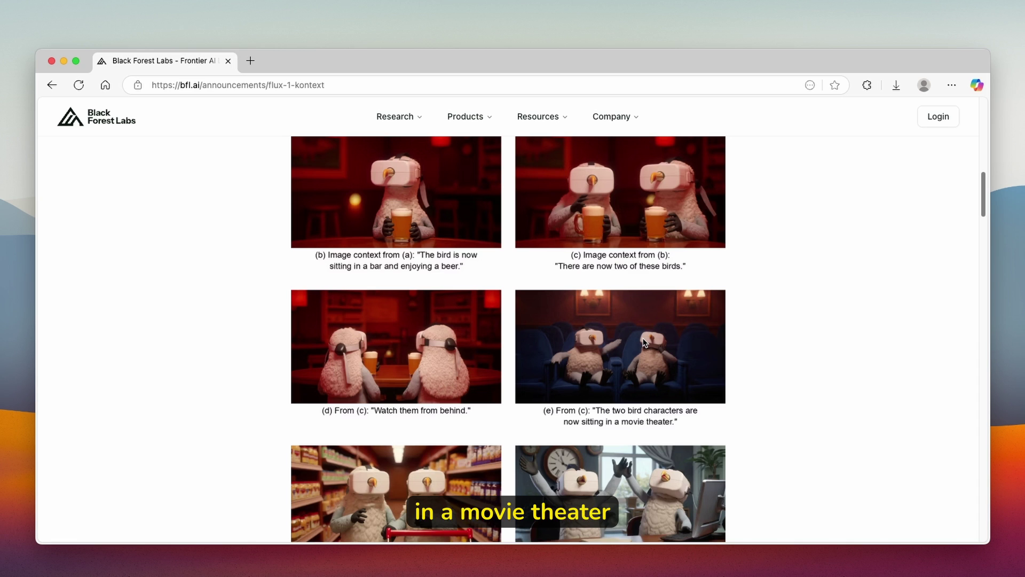
{"action": "scroll", "coordinate": [645, 342], "scroll_direction": "down", "scroll_amount": 3}
{"action": "scroll", "coordinate": [532, 256], "scroll_direction": "up", "scroll_amount": 5}
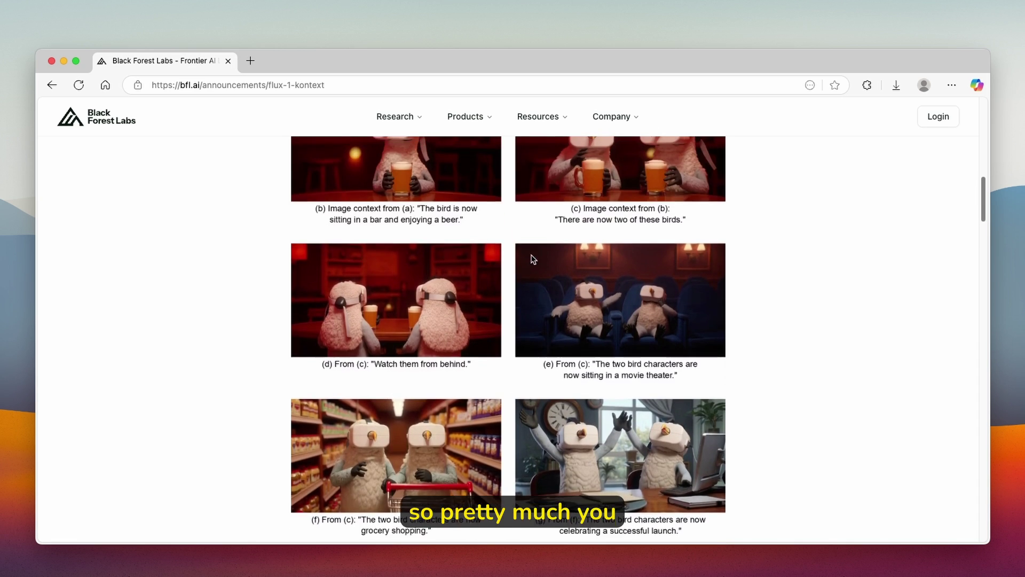
{"action": "scroll", "coordinate": [528, 245], "scroll_direction": "up", "scroll_amount": 3}
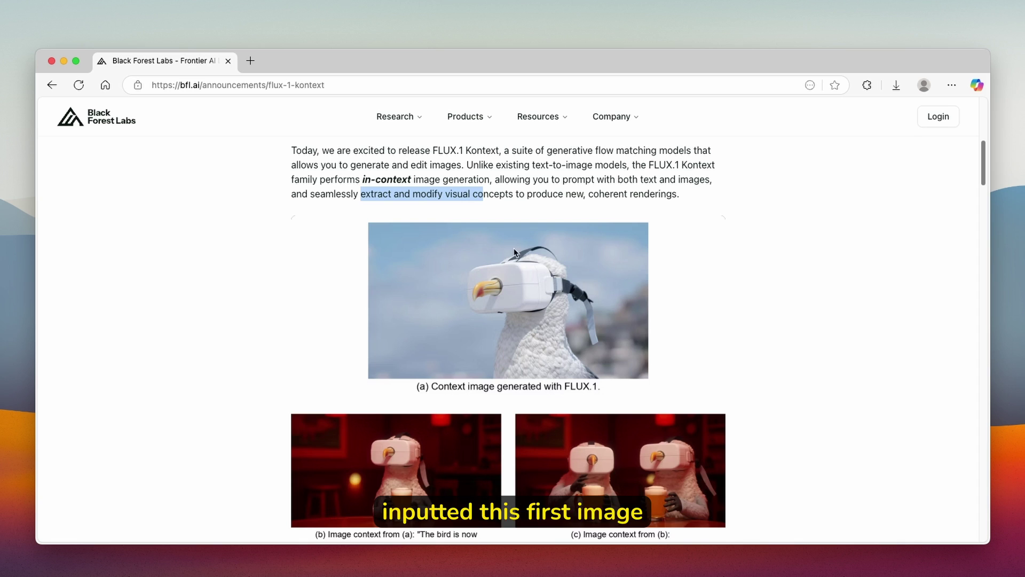
{"action": "scroll", "coordinate": [531, 296], "scroll_direction": "down", "scroll_amount": 3}
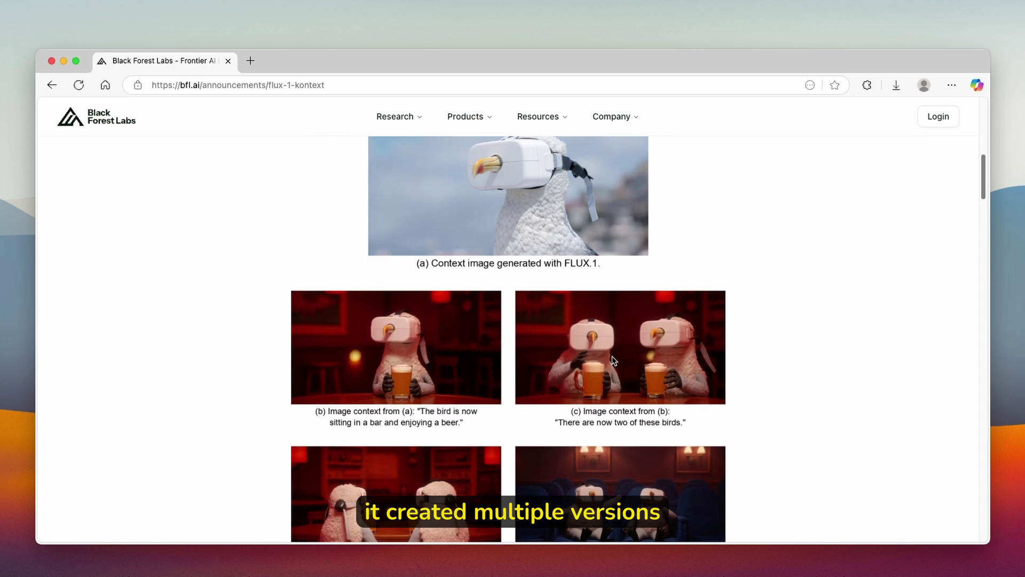
{"action": "scroll", "coordinate": [495, 336], "scroll_direction": "down", "scroll_amount": 5}
{"action": "scroll", "coordinate": [565, 340], "scroll_direction": "up", "scroll_amount": 2}
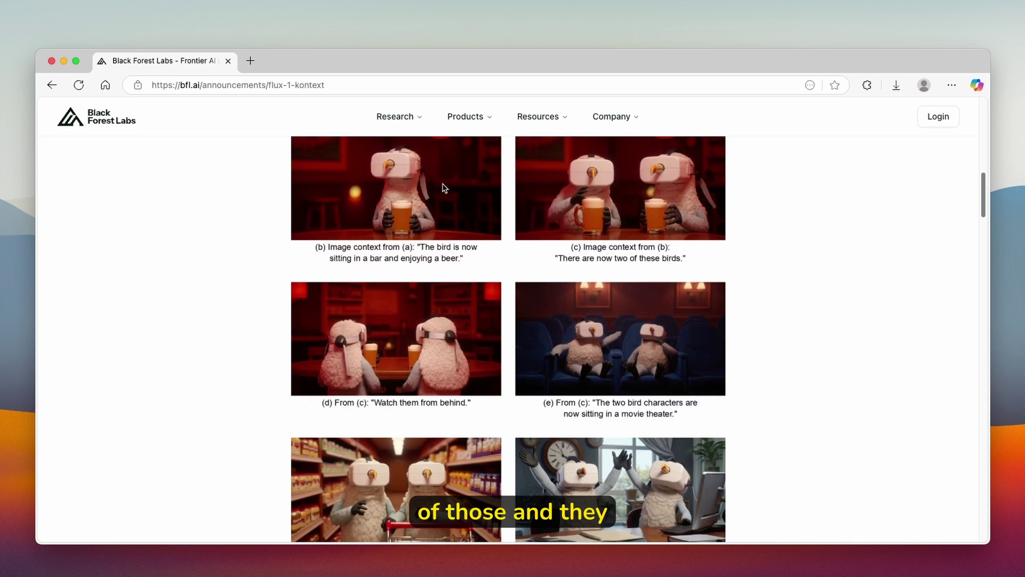
{"action": "scroll", "coordinate": [589, 266], "scroll_direction": "up", "scroll_amount": 2}
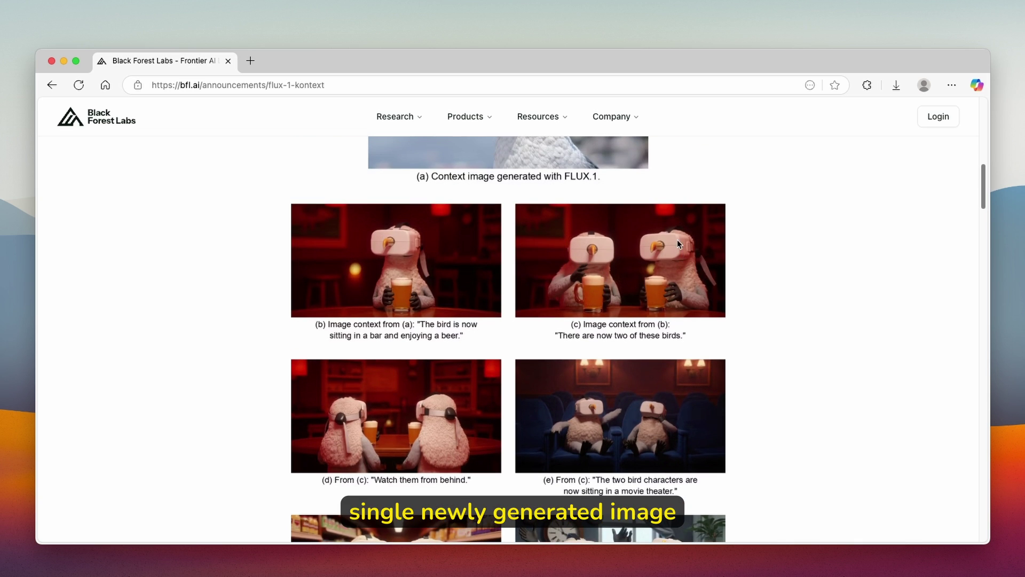
Review the model descriptions and the Performance Evaluation charts, including the leaderboards and latency comparisons.
{"action": "scroll", "coordinate": [545, 306], "scroll_direction": "down", "scroll_amount": 8}
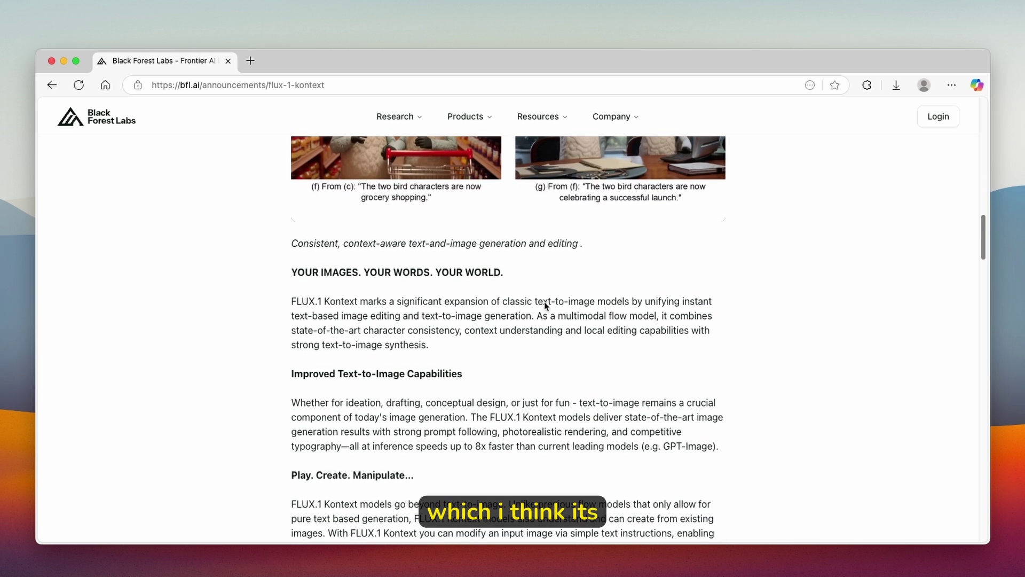
{"action": "scroll", "coordinate": [545, 302], "scroll_direction": "down", "scroll_amount": 16}
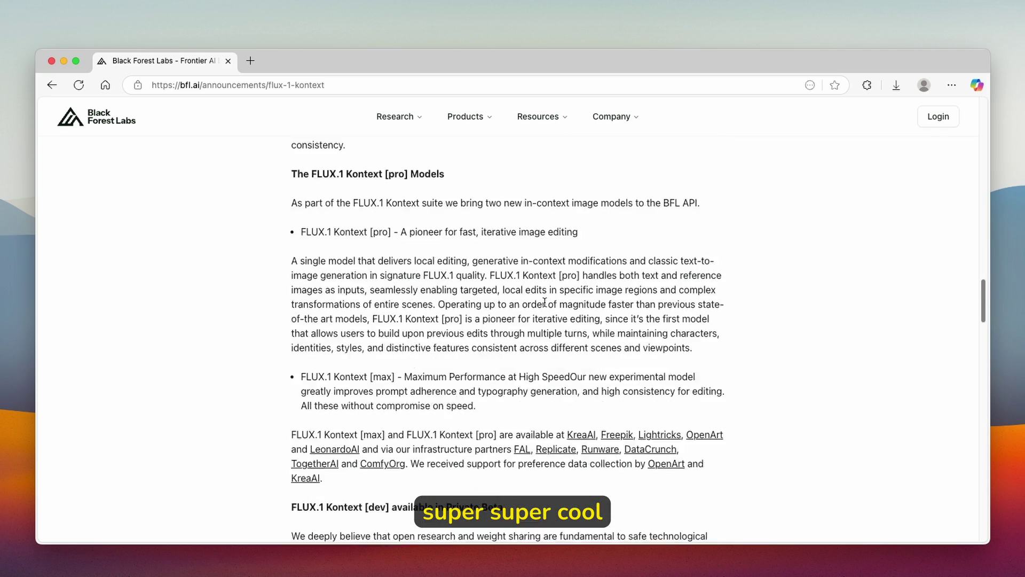
{"action": "scroll", "coordinate": [545, 302], "scroll_direction": "down", "scroll_amount": 7}
{"action": "scroll", "coordinate": [346, 239], "scroll_direction": "up", "scroll_amount": 4}
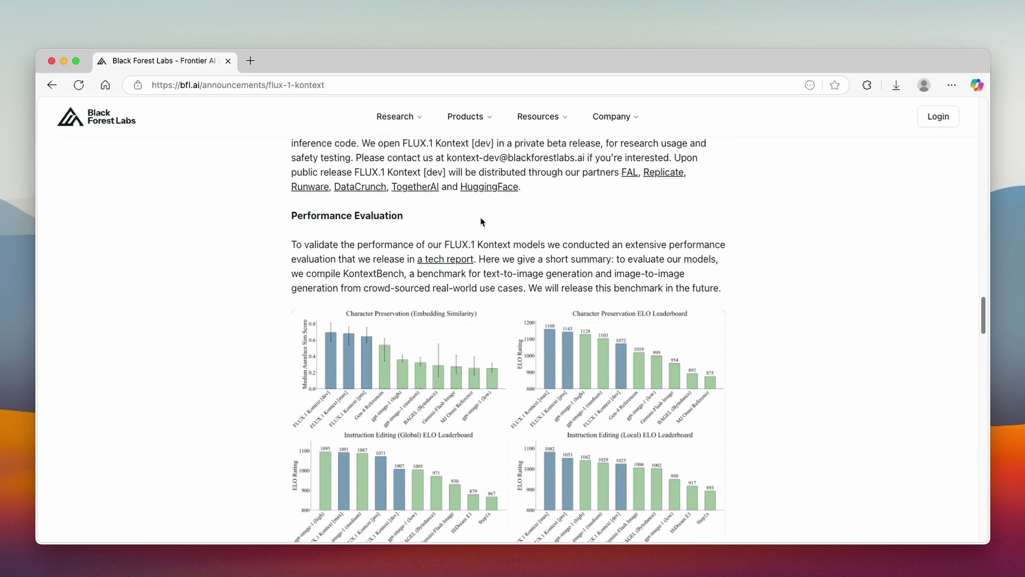
{"action": "scroll", "coordinate": [490, 232], "scroll_direction": "down", "scroll_amount": 1}
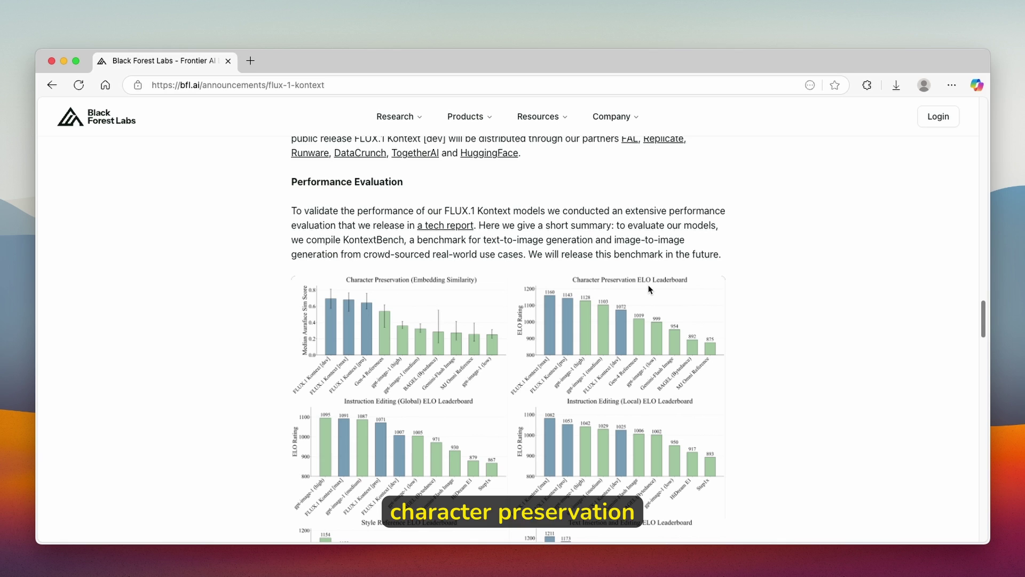
{"action": "scroll", "coordinate": [512, 337], "scroll_direction": "down", "scroll_amount": 3}
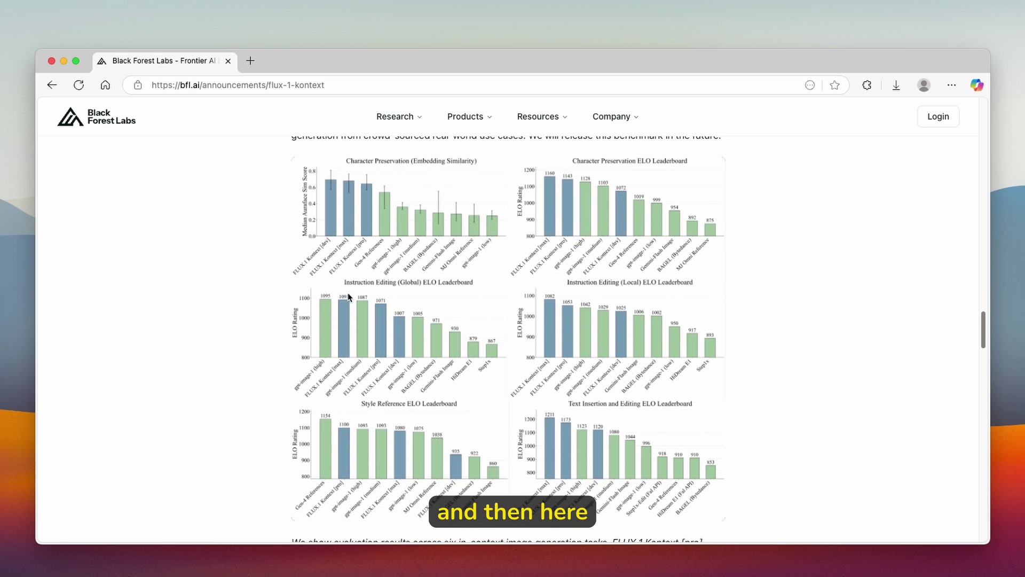
{"action": "scroll", "coordinate": [337, 293], "scroll_direction": "down", "scroll_amount": 2}
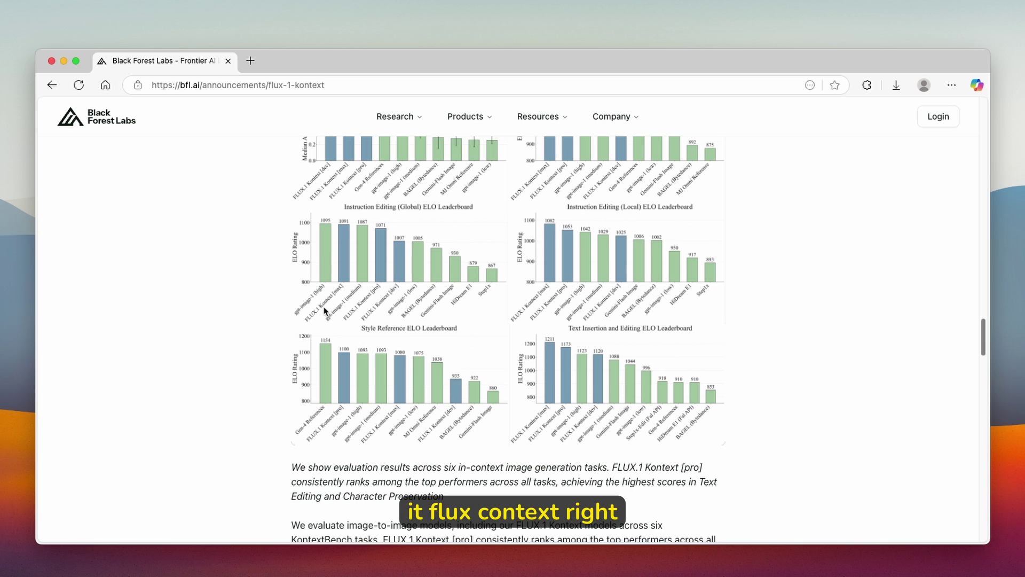
{"action": "scroll", "coordinate": [560, 246], "scroll_direction": "down", "scroll_amount": 3}
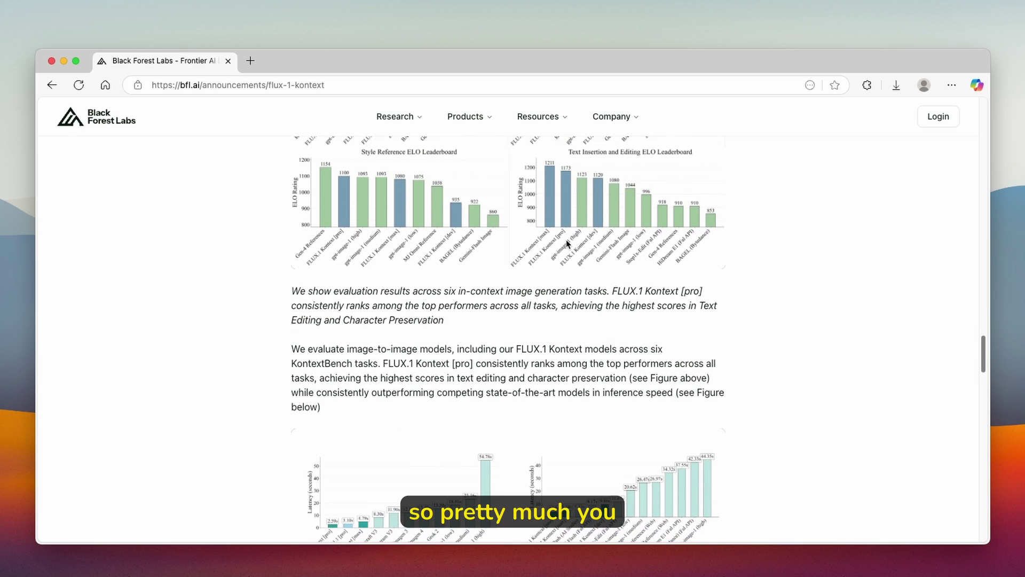
{"action": "scroll", "coordinate": [566, 240], "scroll_direction": "down", "scroll_amount": 3}
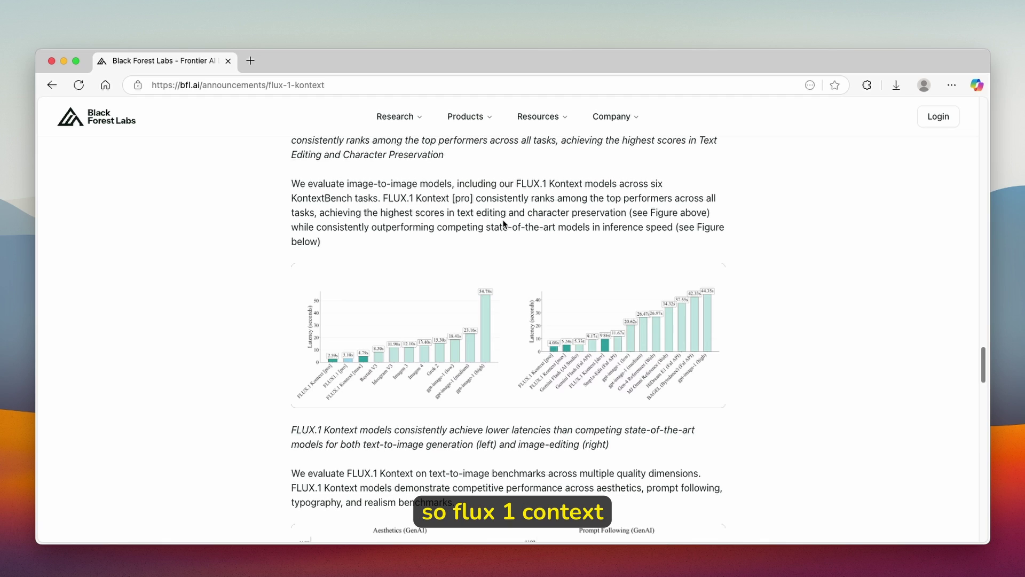
Find the BFL Playground section near the end of the announcement and open the linked playground.bfl.ai site.
{"action": "scroll", "coordinate": [504, 223], "scroll_direction": "down", "scroll_amount": 15}
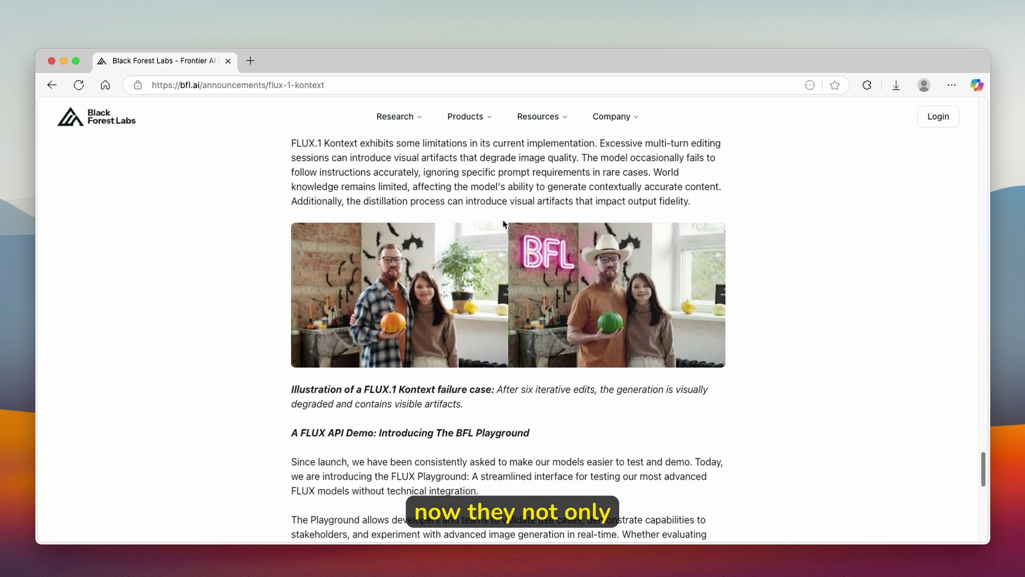
{"action": "scroll", "coordinate": [503, 223], "scroll_direction": "down", "scroll_amount": 8}
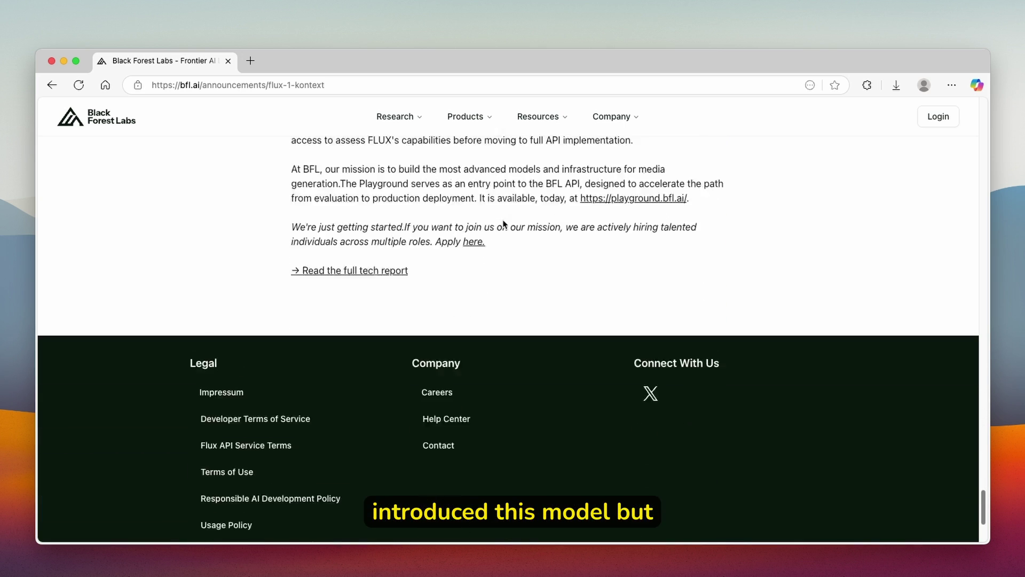
{"action": "scroll", "coordinate": [534, 257], "scroll_direction": "up", "scroll_amount": 5}
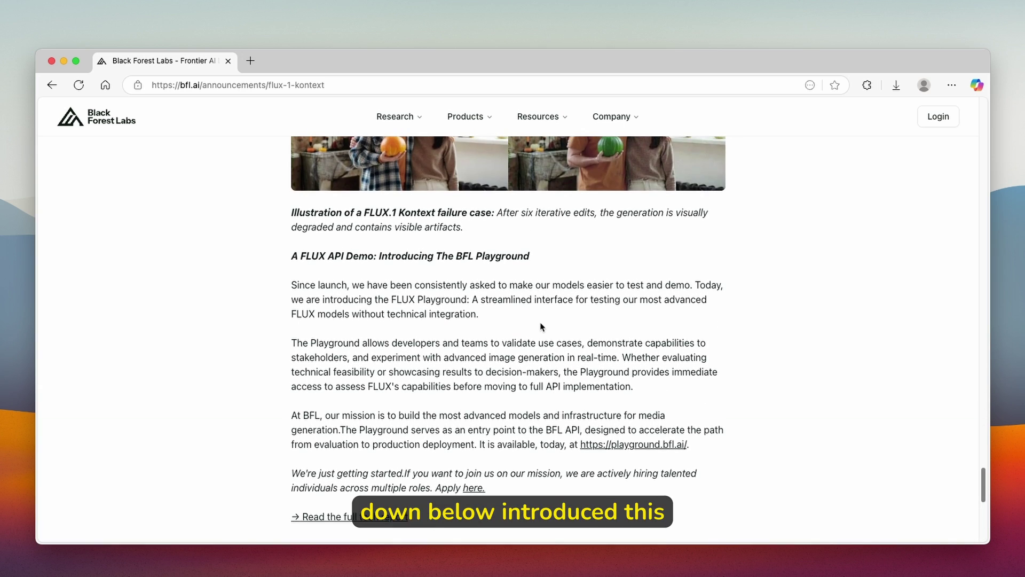
{"action": "left_click", "coordinate": [643, 445]}
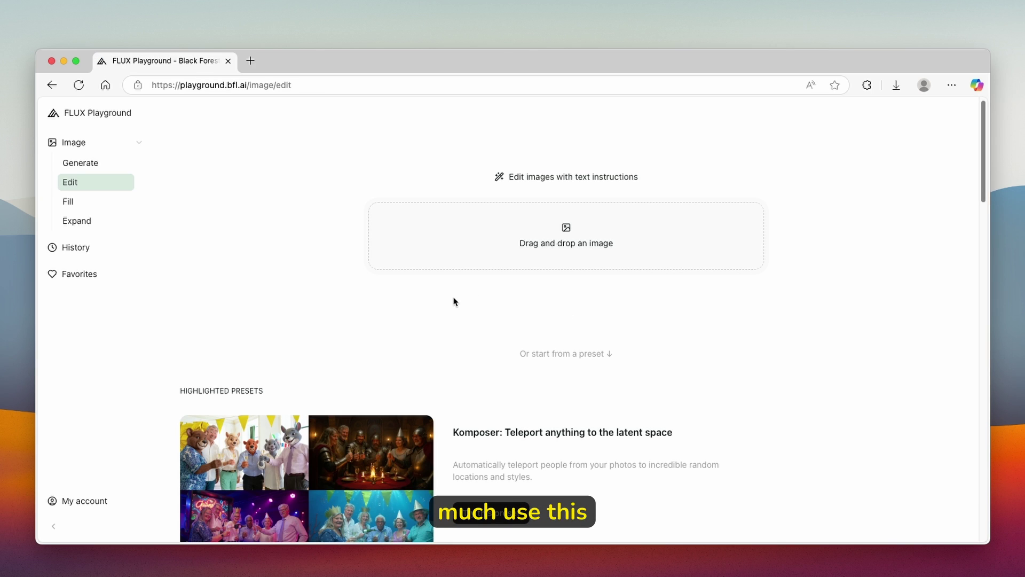
Open the retro diner neon sign picture from the image generation examples and load it for editing.
{"action": "left_click", "coordinate": [136, 165]}
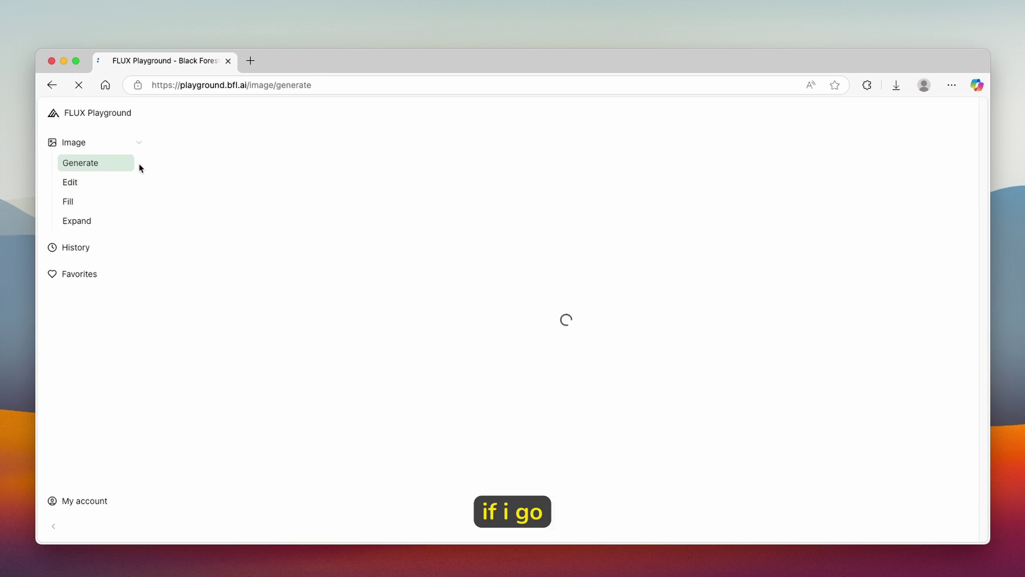
{"action": "scroll", "coordinate": [260, 183], "scroll_direction": "down", "scroll_amount": 15}
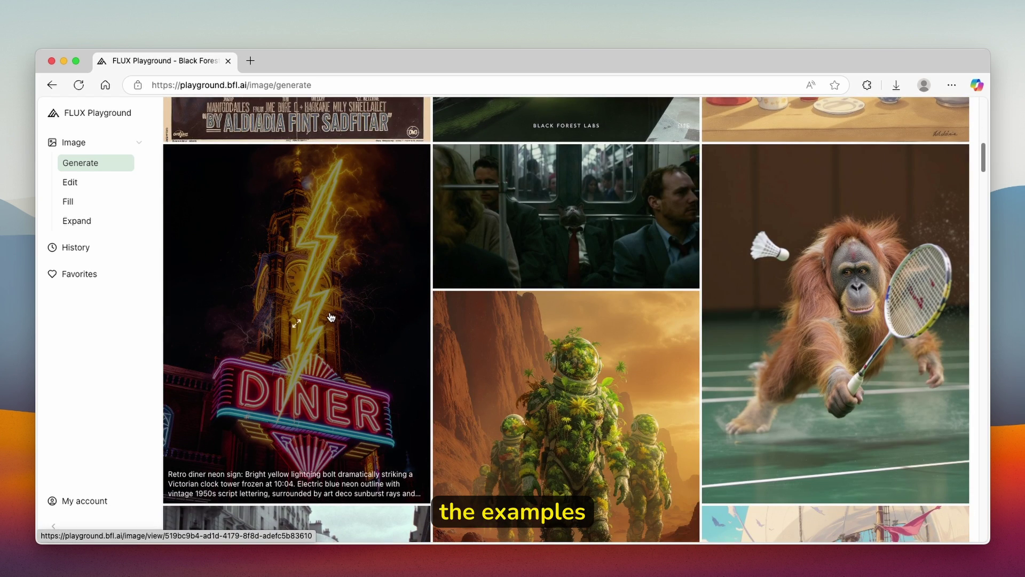
{"action": "left_click", "coordinate": [331, 318]}
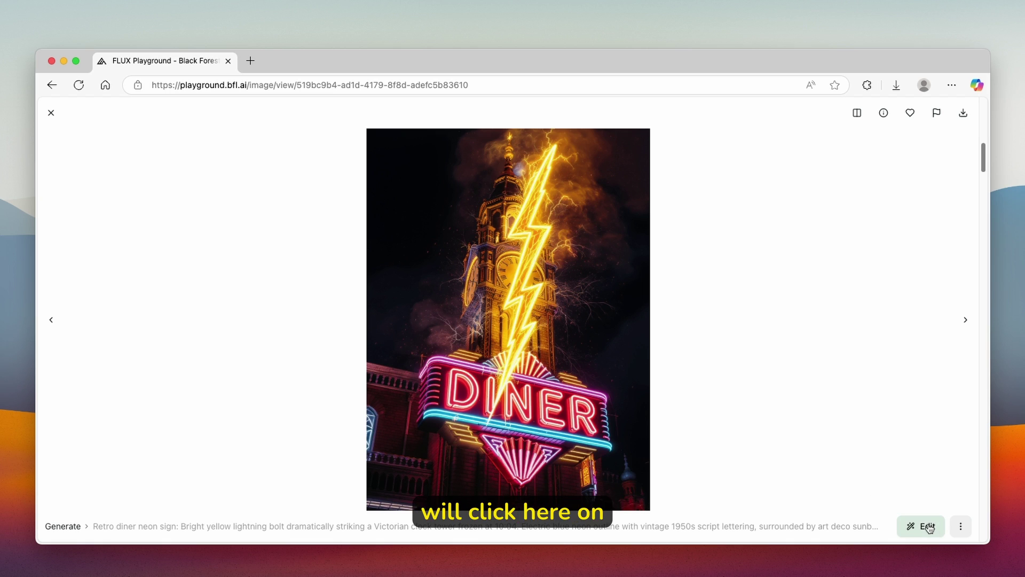
{"action": "left_click", "coordinate": [910, 525]}
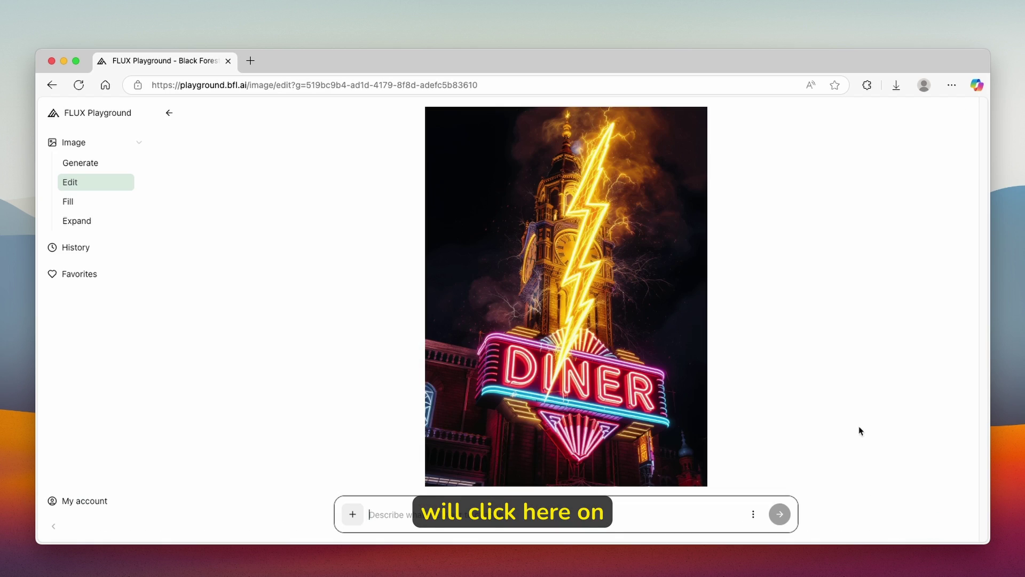
Enter an edit prompt asking for McDonald's instead of diner with the signature m sign, and set the batch size to 2.
{"action": "left_click", "coordinate": [410, 512]}
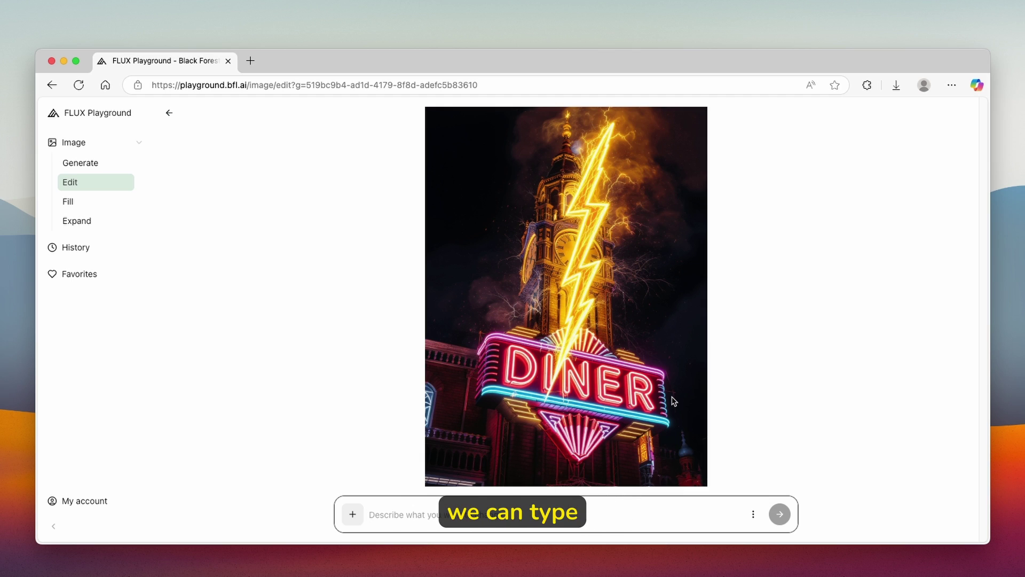
{"action": "type", "text": "in"}
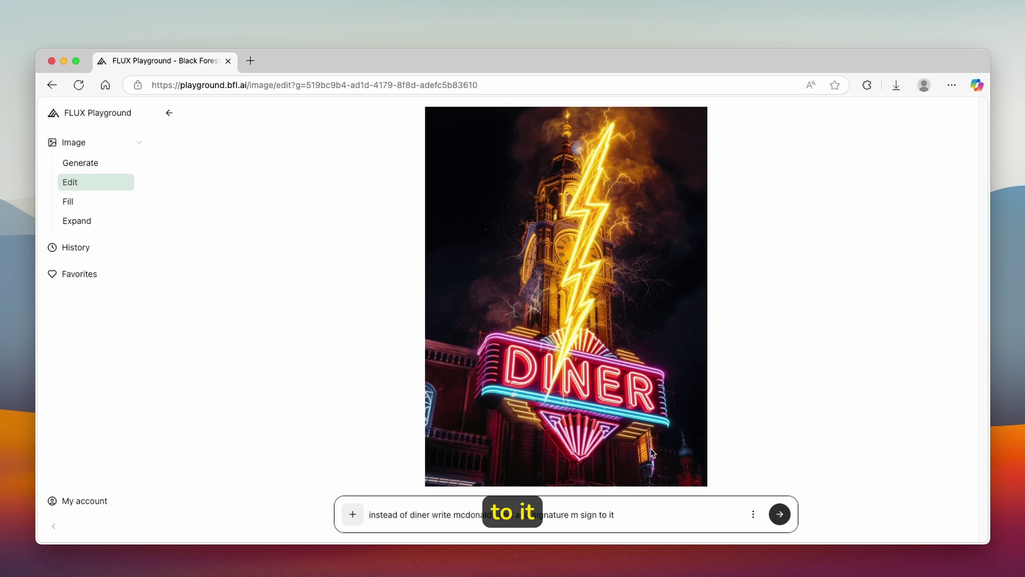
{"action": "left_click", "coordinate": [754, 514]}
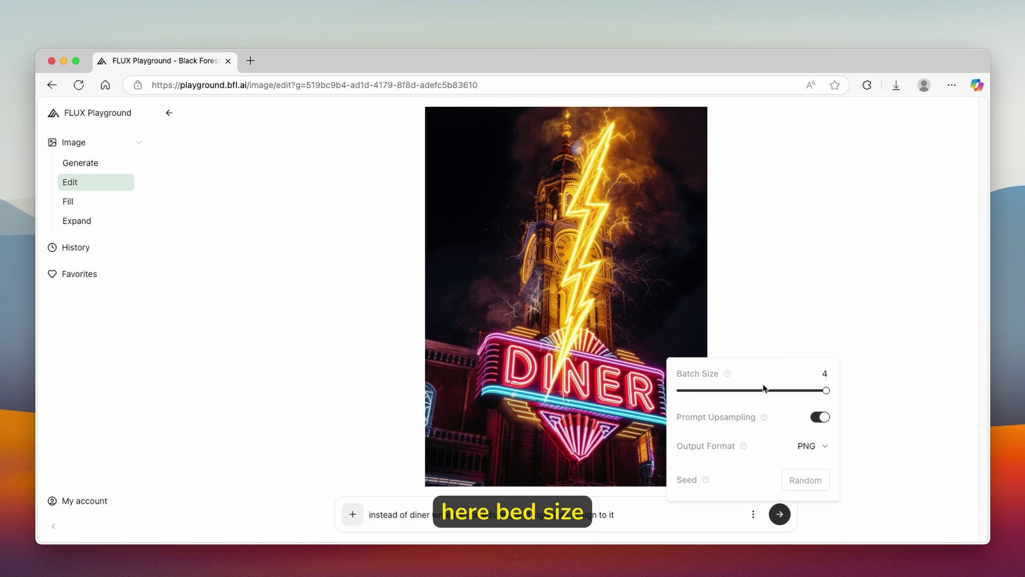
{"action": "left_click_drag", "start_coordinate": [826, 391], "coordinate": [729, 392]}
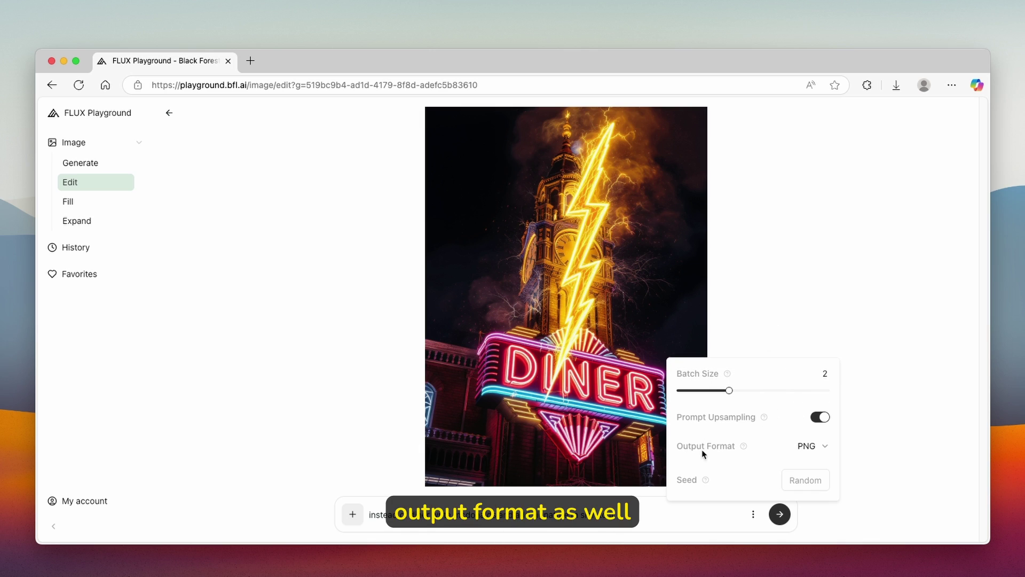
Keep PNG as the output format and try to generate the McDonald's sign edit of the diner picture.
{"action": "left_click", "coordinate": [810, 446]}
{"action": "left_click", "coordinate": [820, 490]}
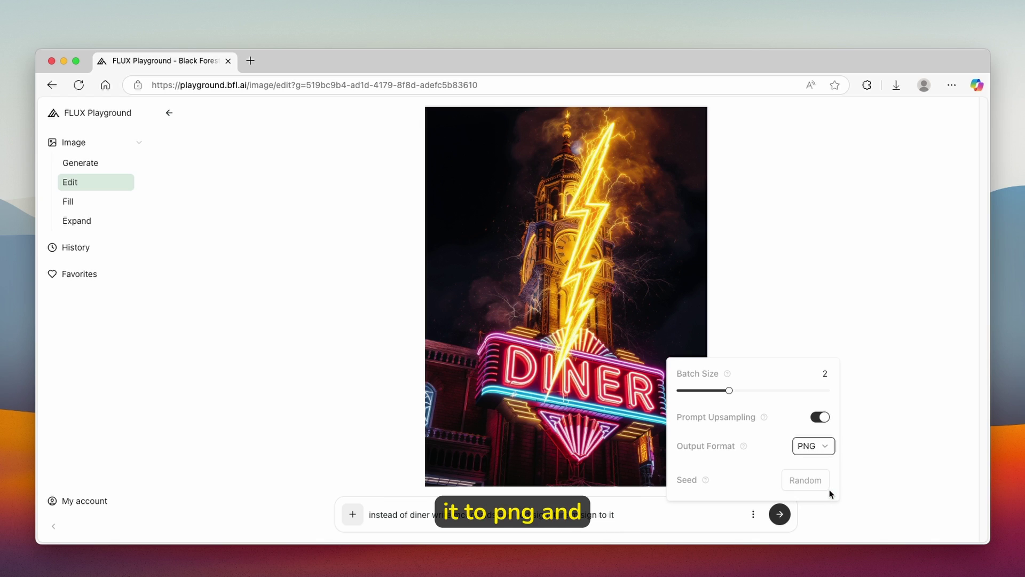
{"action": "left_click", "coordinate": [780, 513]}
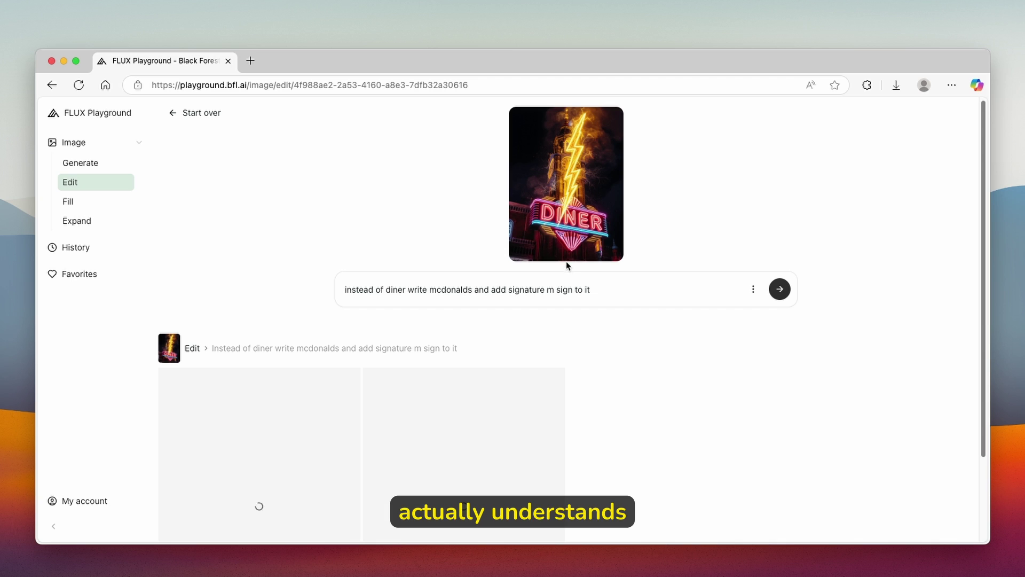
{"action": "scroll", "coordinate": [513, 270], "scroll_direction": "down", "scroll_amount": 3}
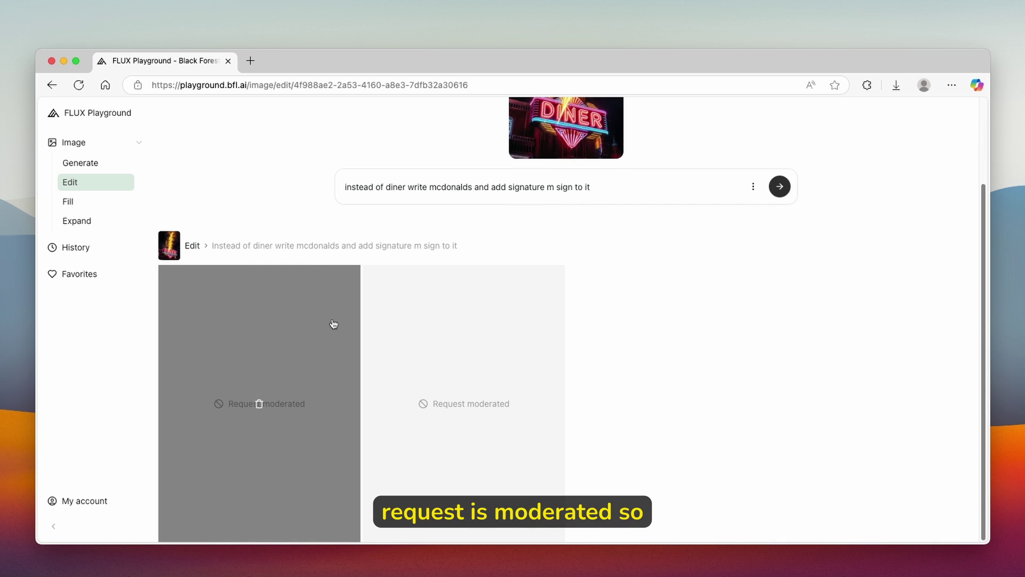
{"action": "scroll", "coordinate": [348, 300], "scroll_direction": "up", "scroll_amount": 2}
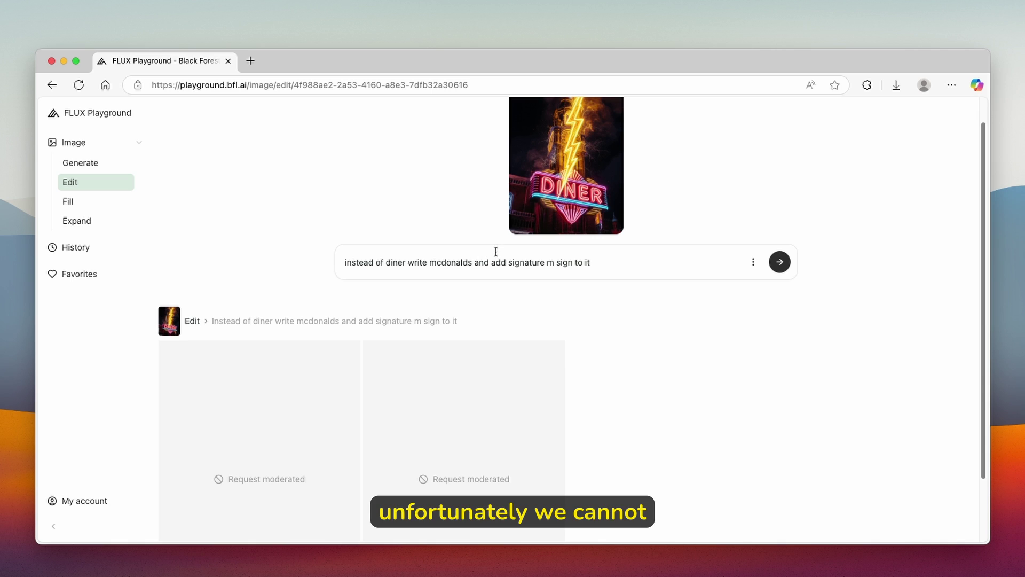
Generate the edit with the prompt "instead of diner write dinner" and view the second result enlarged.
{"action": "left_click_drag", "start_coordinate": [430, 264], "coordinate": [472, 262]}
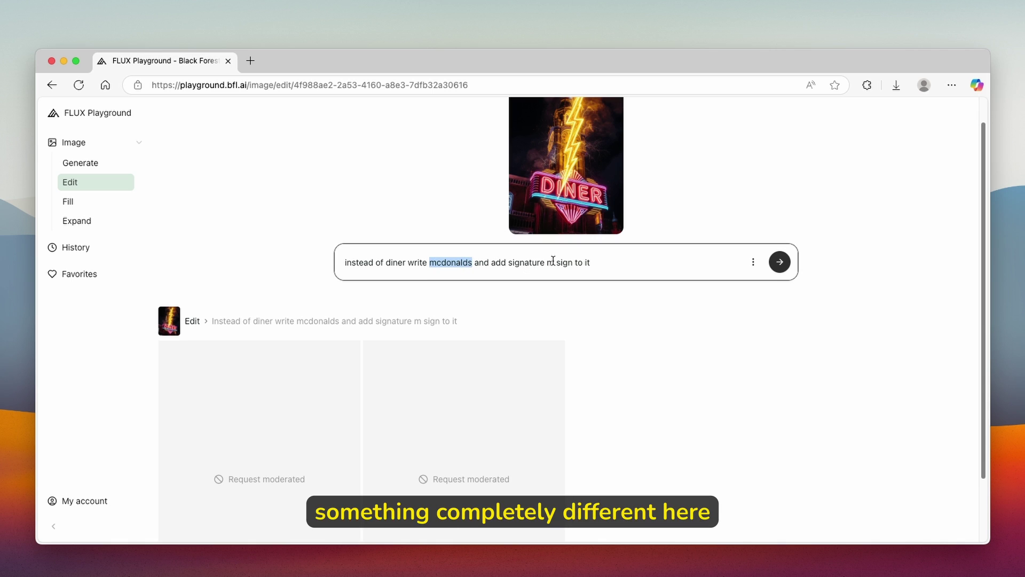
{"action": "key", "text": "shift+End"}
{"action": "type", "text": "dinner"}
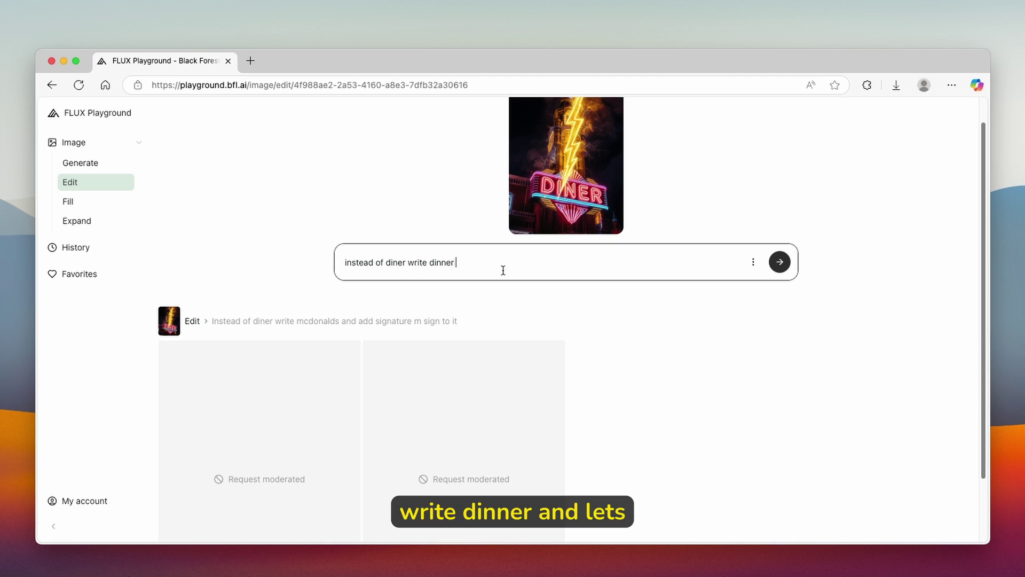
{"action": "left_click", "coordinate": [780, 262]}
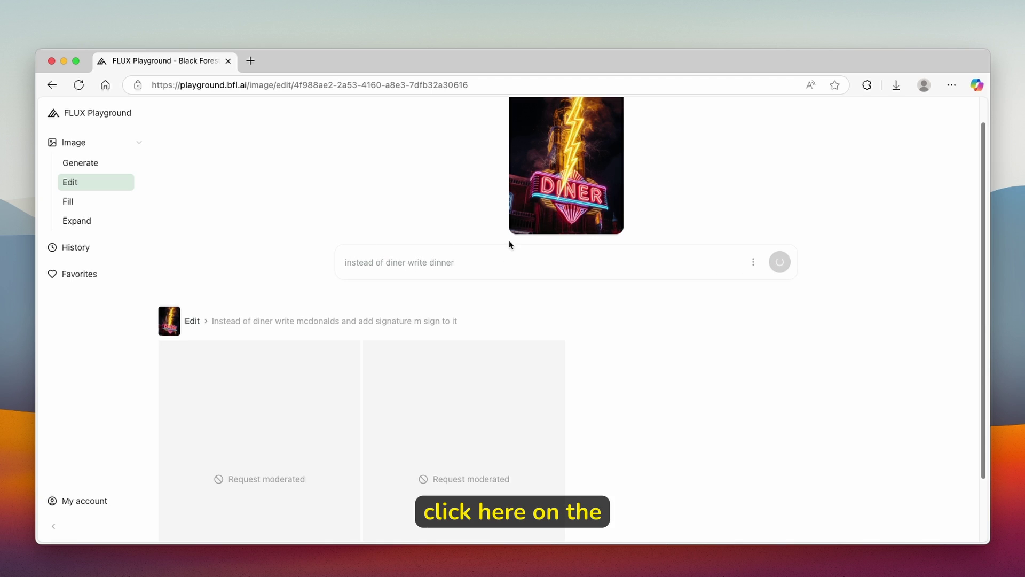
{"action": "scroll", "coordinate": [522, 284], "scroll_direction": "down", "scroll_amount": 3}
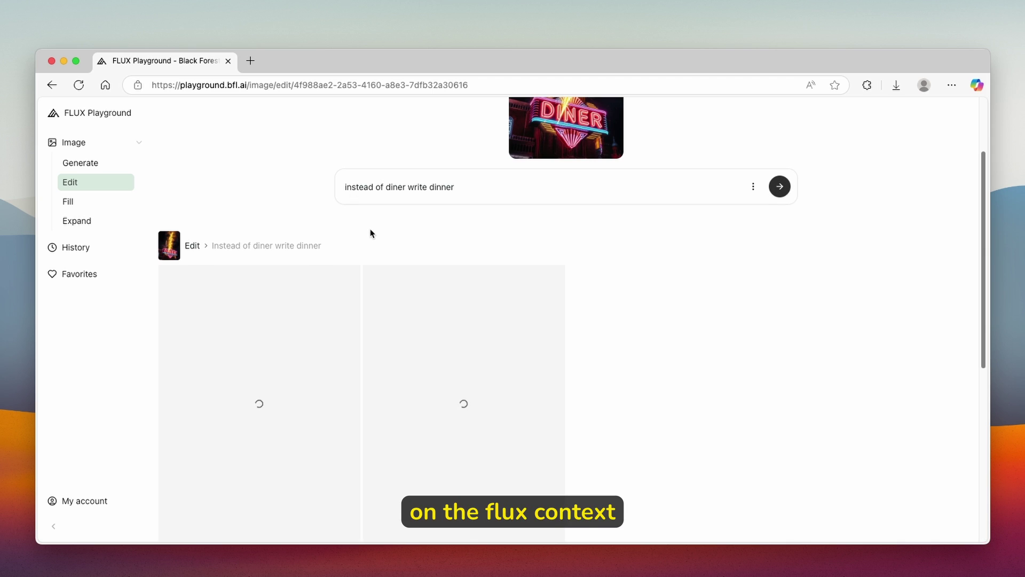
{"action": "scroll", "coordinate": [353, 283], "scroll_direction": "down", "scroll_amount": 1}
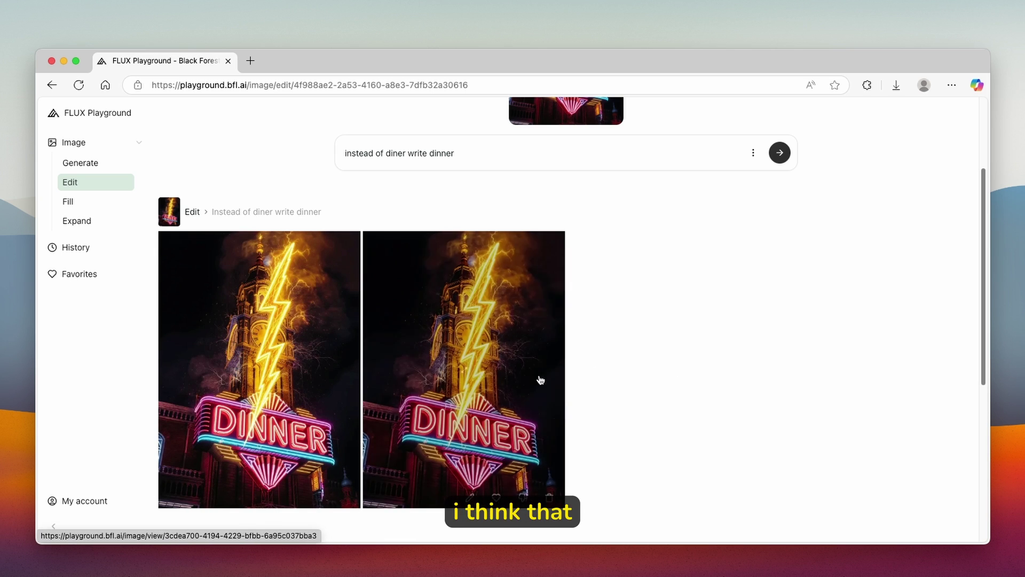
{"action": "left_click", "coordinate": [533, 375]}
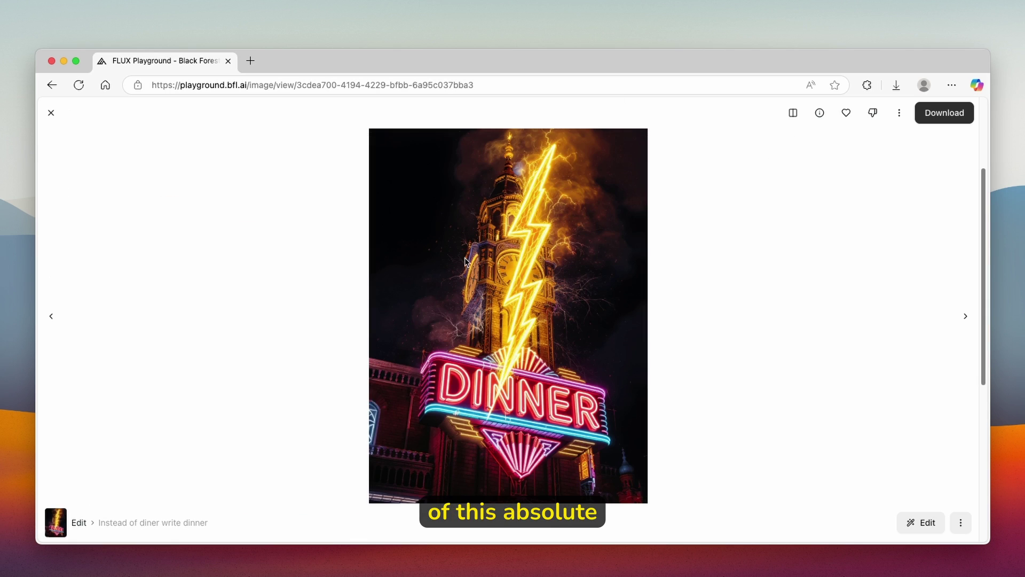
{"action": "left_click", "coordinate": [51, 112]}
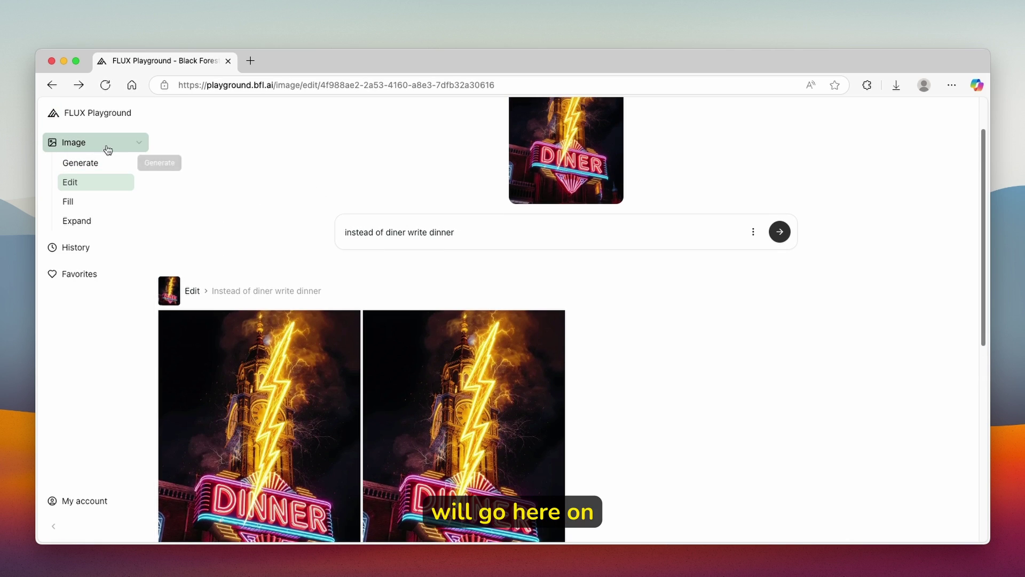
Go to image generation and select FLUX.1 Kontext [pro] as the model.
{"action": "left_click", "coordinate": [97, 144]}
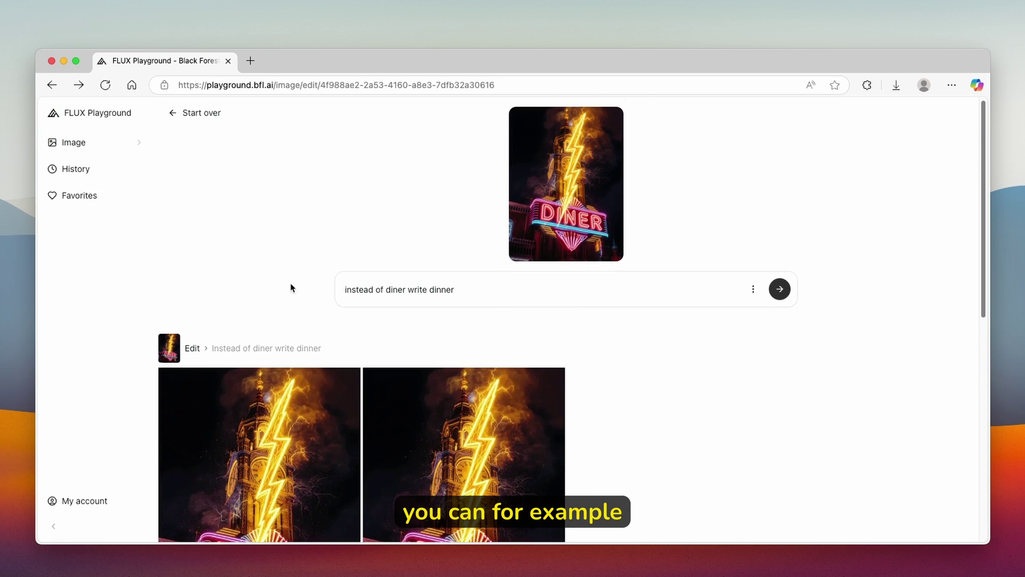
{"action": "left_click", "coordinate": [123, 115]}
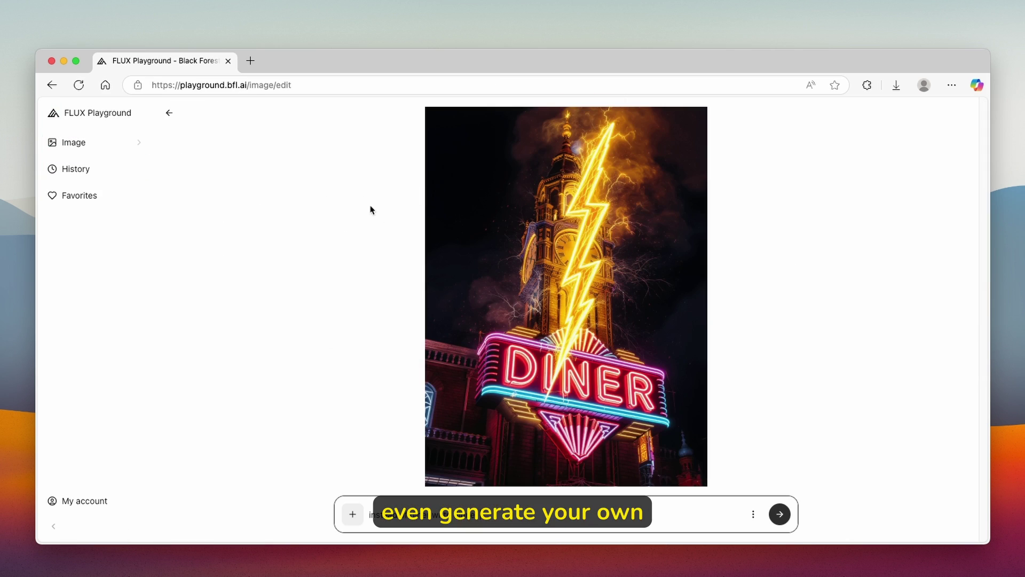
{"action": "left_click", "coordinate": [95, 144]}
{"action": "left_click", "coordinate": [128, 169]}
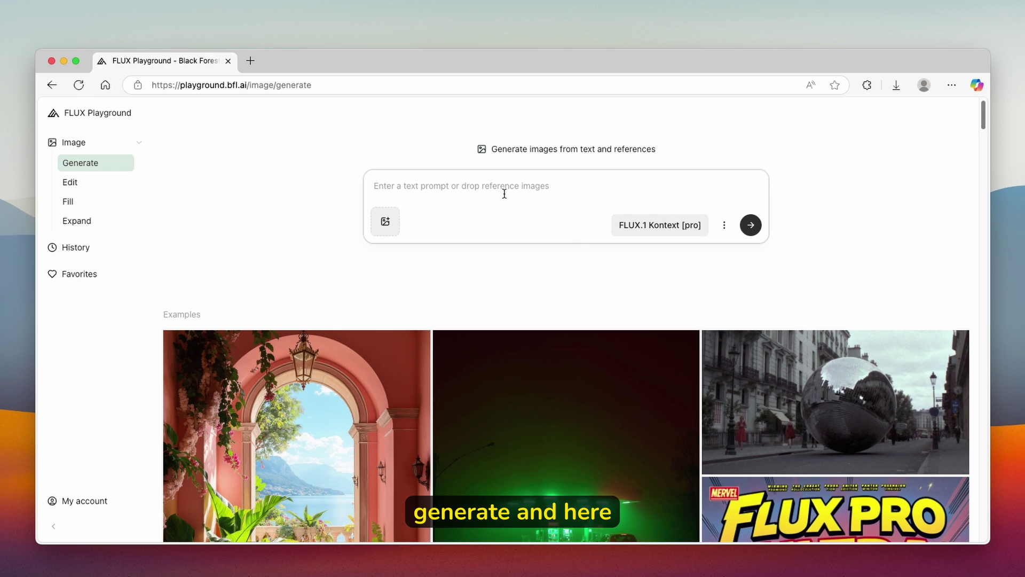
{"action": "left_click", "coordinate": [692, 227]}
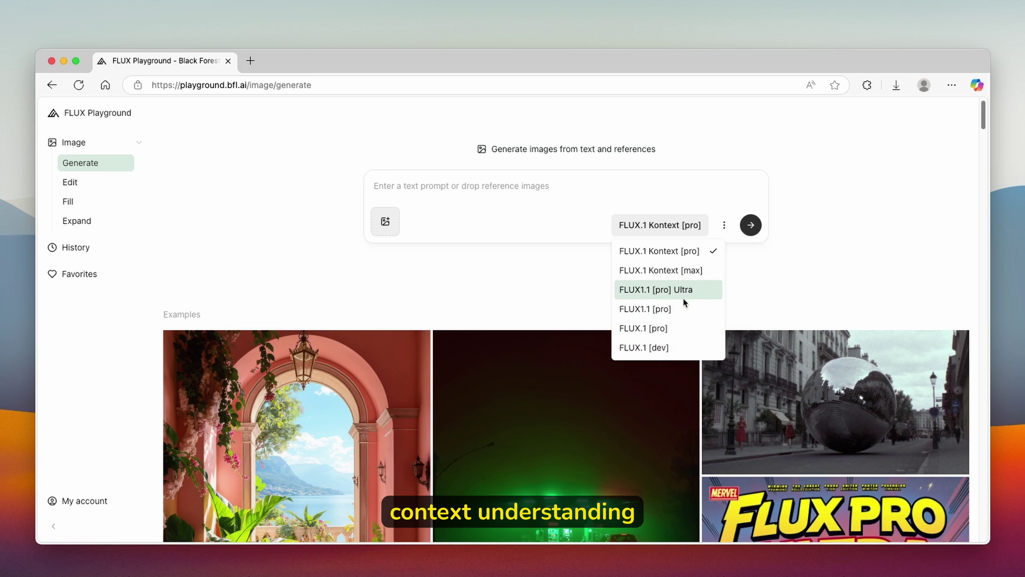
{"action": "left_click", "coordinate": [706, 252]}
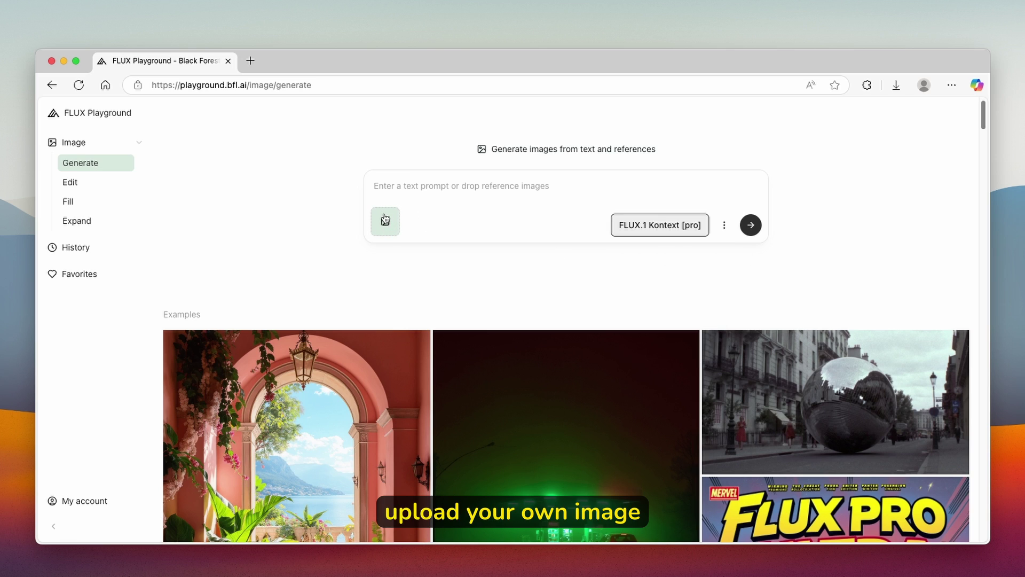
Upload the 20250718_1159 PNG creature image from Downloads as the reference image.
{"action": "left_click", "coordinate": [386, 221]}
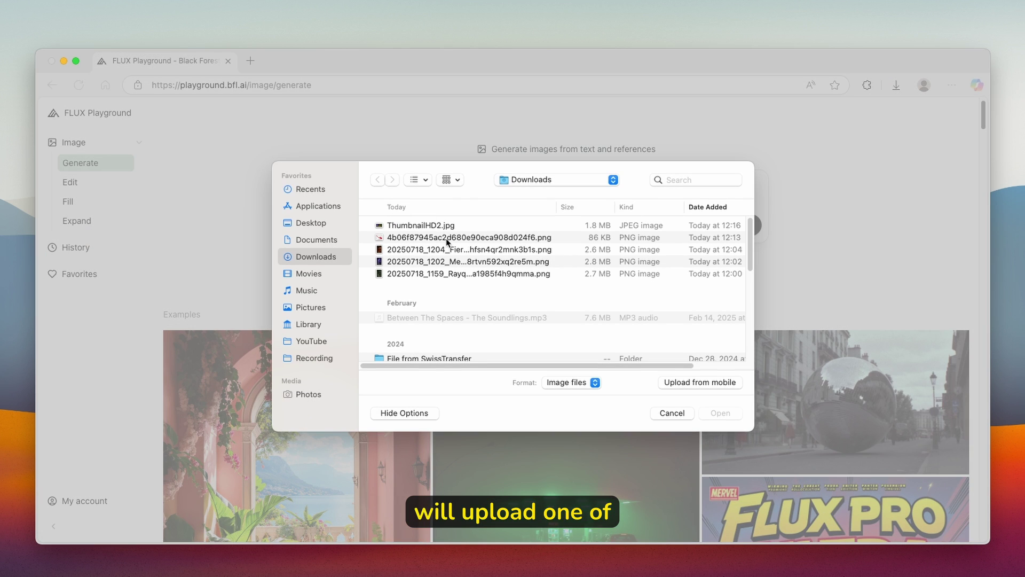
{"action": "left_click", "coordinate": [451, 262]}
{"action": "left_click", "coordinate": [458, 254]}
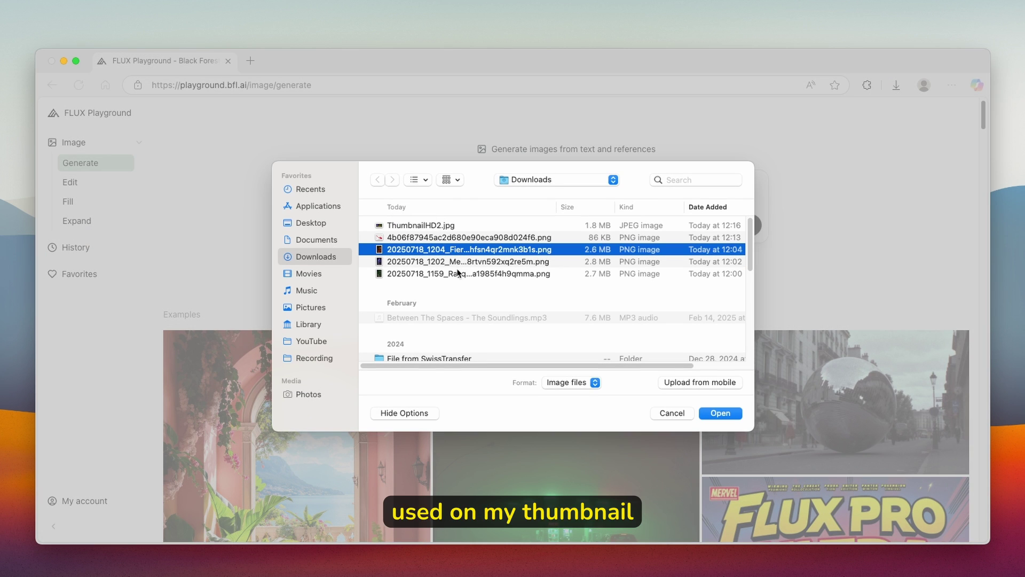
{"action": "left_click", "coordinate": [458, 273]}
{"action": "left_click", "coordinate": [720, 412]}
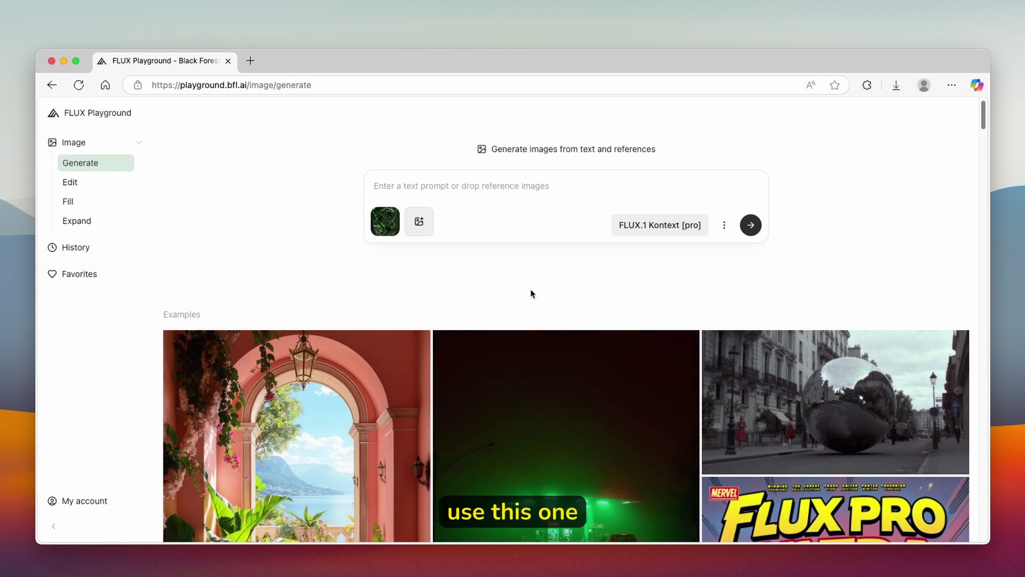
Generate images from the reference with the prompt "instead of this creature generate a cute puppy".
{"action": "left_click", "coordinate": [508, 197]}
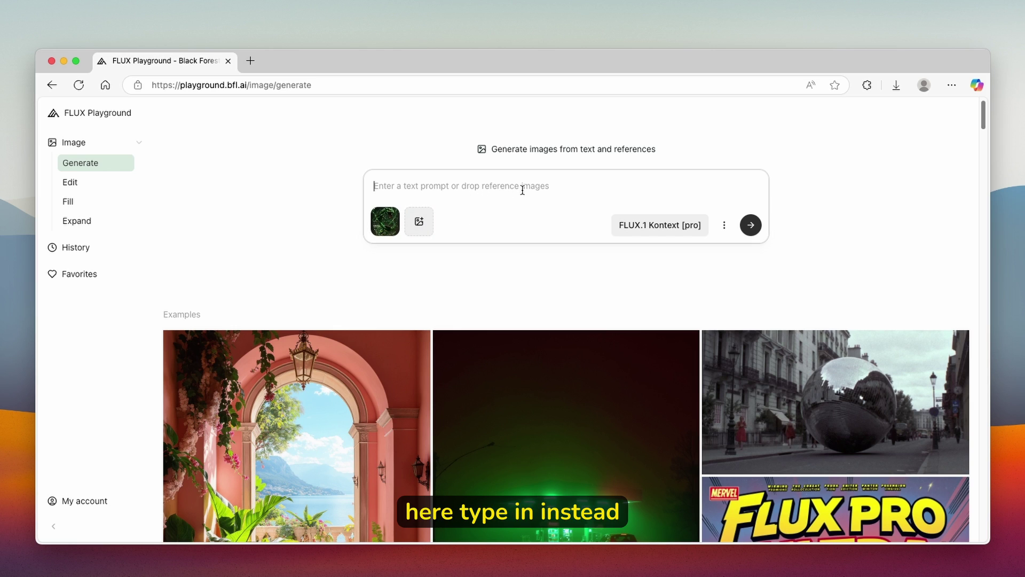
{"action": "type", "text": "instead of this creature generate a cute puppy"}
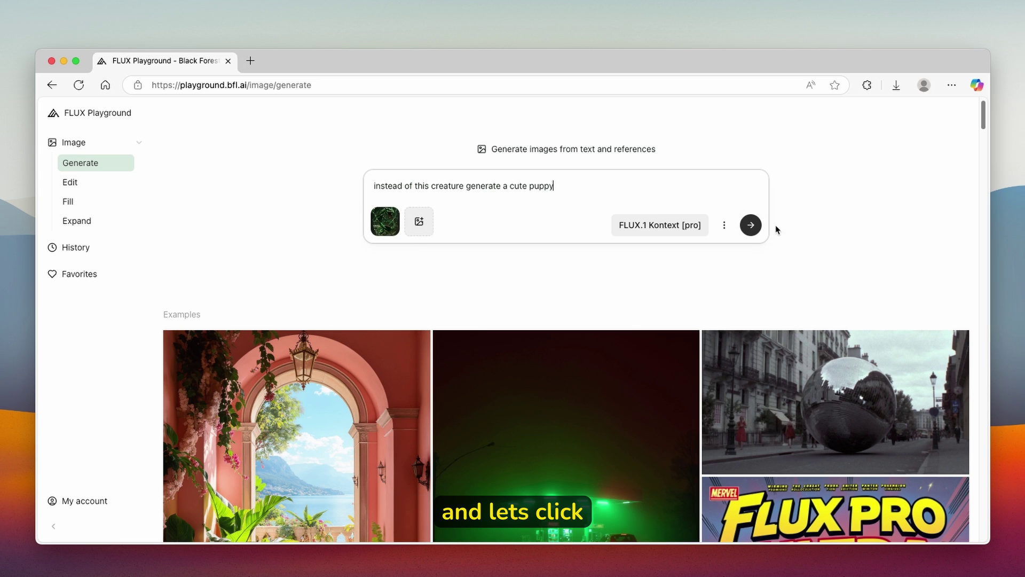
{"action": "left_click", "coordinate": [750, 225]}
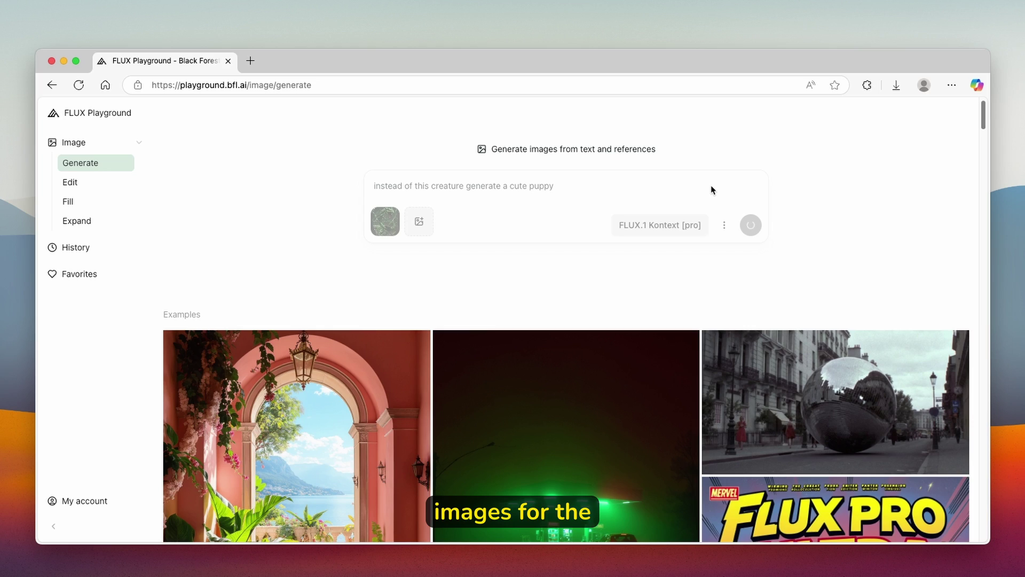
Browse the example image gallery, including the 90s movie poster panda and the giant bath duck.
{"action": "scroll", "coordinate": [565, 244], "scroll_direction": "down", "scroll_amount": 5}
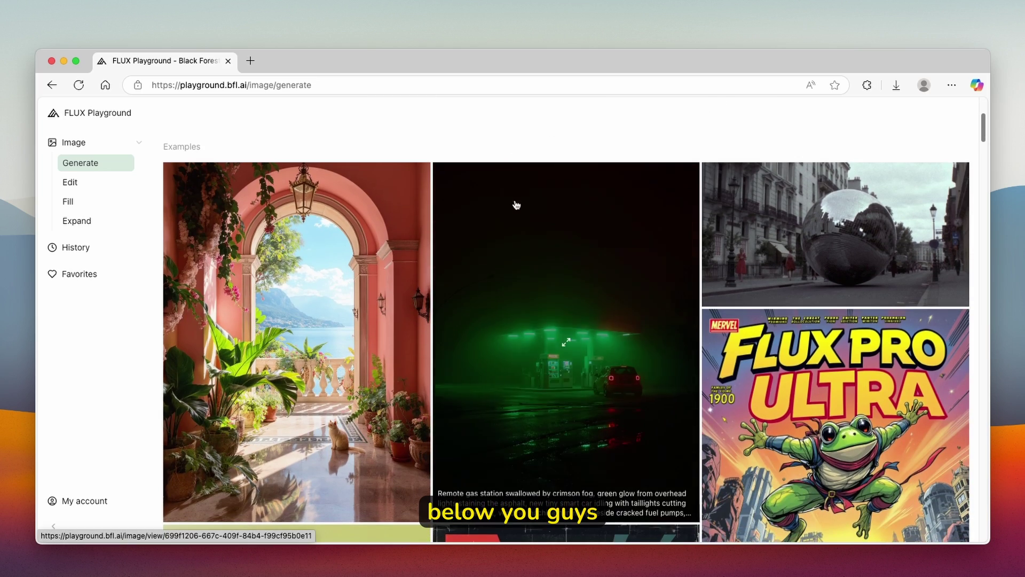
{"action": "scroll", "coordinate": [558, 227], "scroll_direction": "down", "scroll_amount": 10}
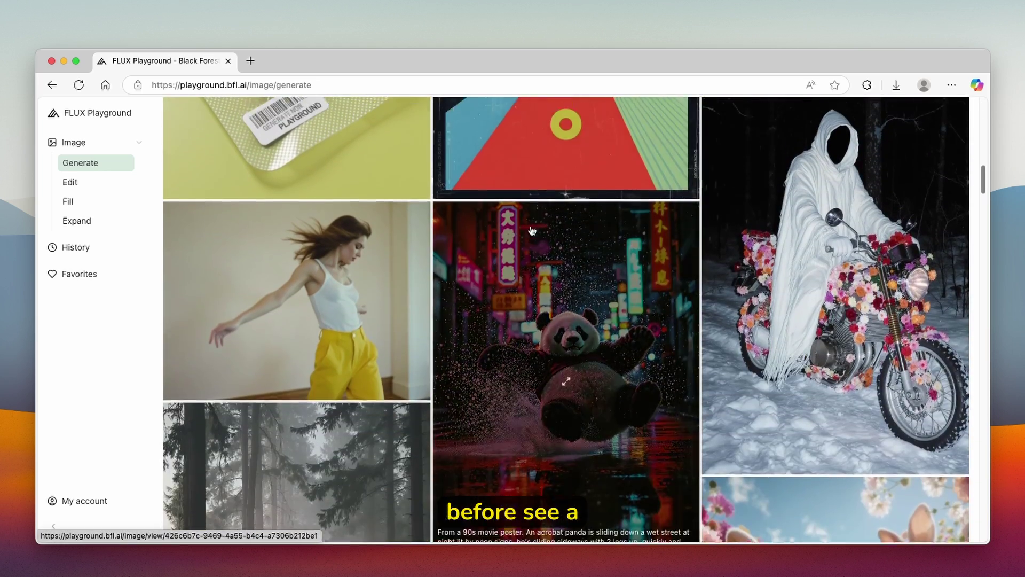
{"action": "scroll", "coordinate": [450, 260], "scroll_direction": "down", "scroll_amount": 8}
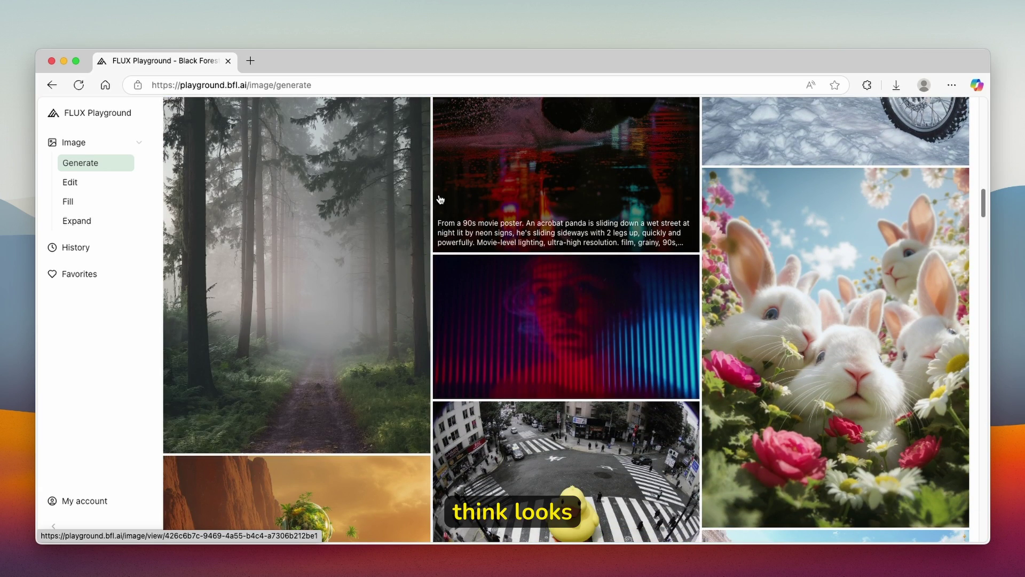
{"action": "left_click", "coordinate": [440, 199]}
{"action": "left_click", "coordinate": [52, 85]}
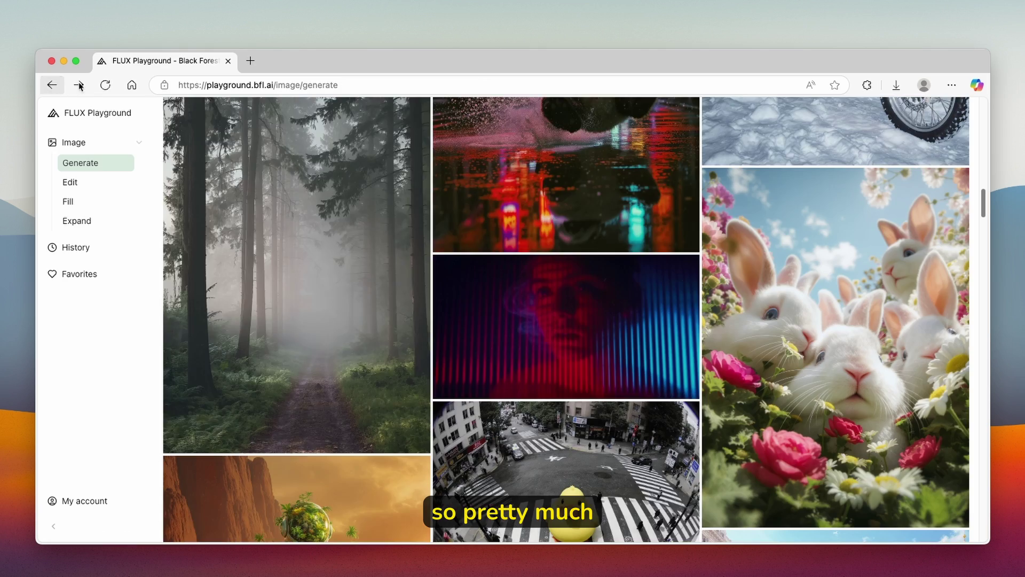
{"action": "scroll", "coordinate": [534, 267], "scroll_direction": "down", "scroll_amount": 5}
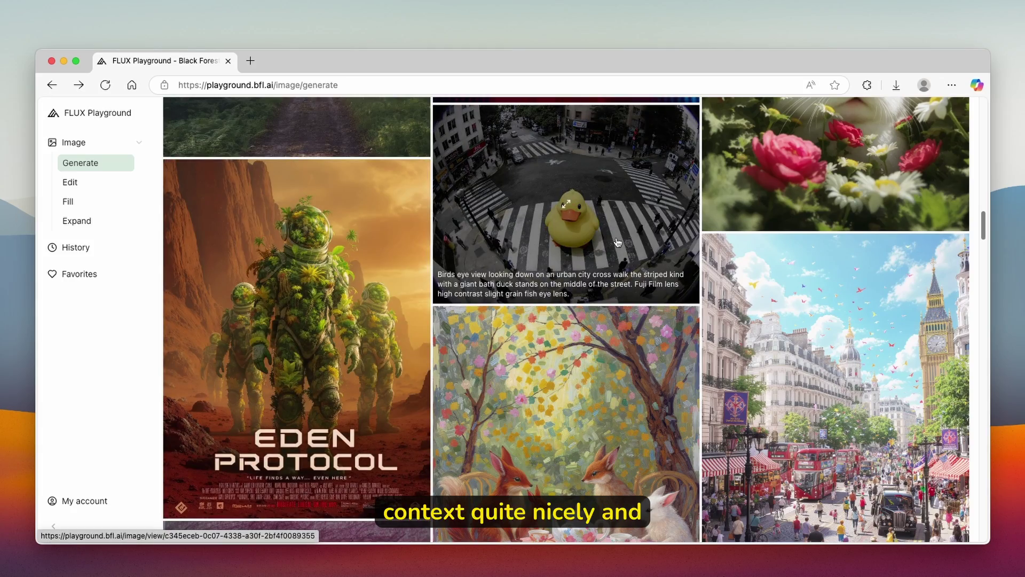
{"action": "scroll", "coordinate": [588, 246], "scroll_direction": "down", "scroll_amount": 5}
{"action": "scroll", "coordinate": [540, 253], "scroll_direction": "up", "scroll_amount": 12}
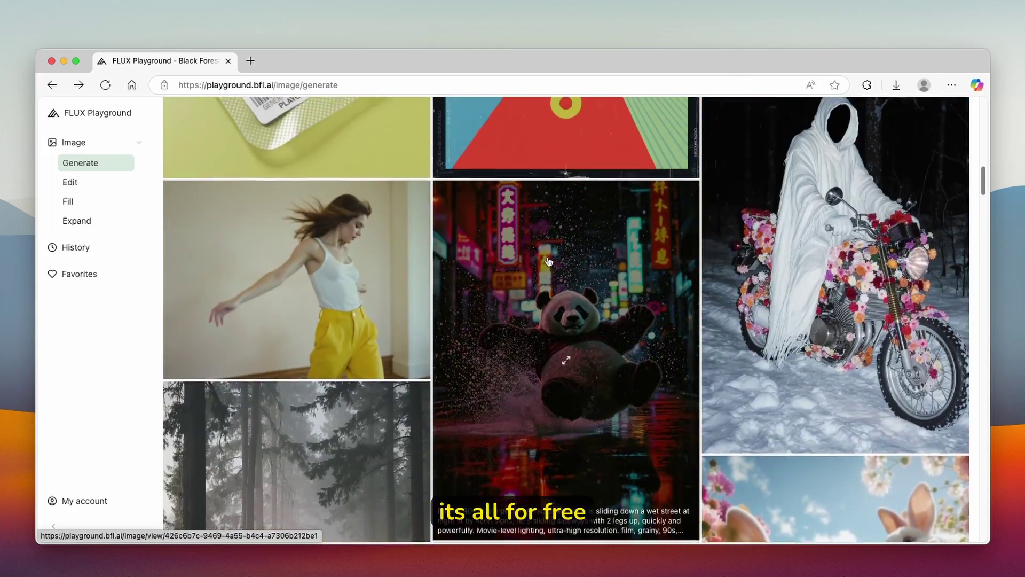
{"action": "scroll", "coordinate": [549, 262], "scroll_direction": "down", "scroll_amount": 5}
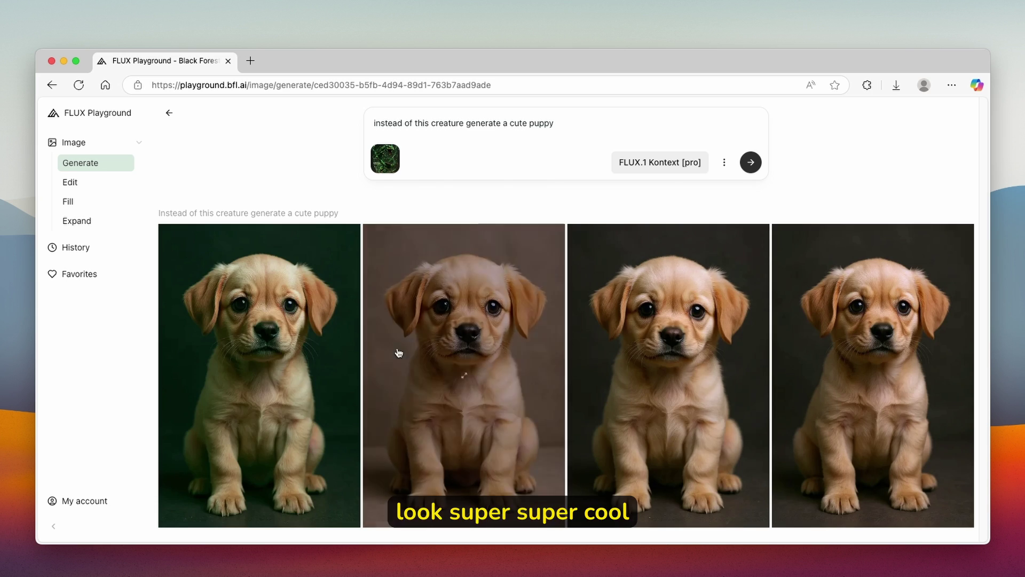
Open the second generated puppy for editing and generate versions with the prompt "change the background to the beach and the sea".
{"action": "left_click", "coordinate": [464, 374]}
{"action": "left_click", "coordinate": [919, 520]}
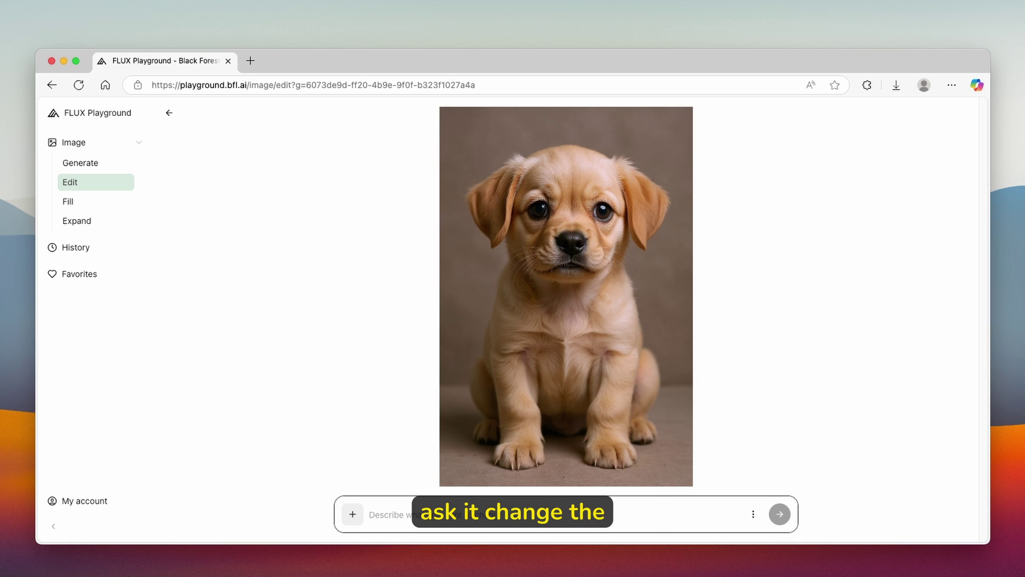
{"action": "type", "text": "change the backgr"}
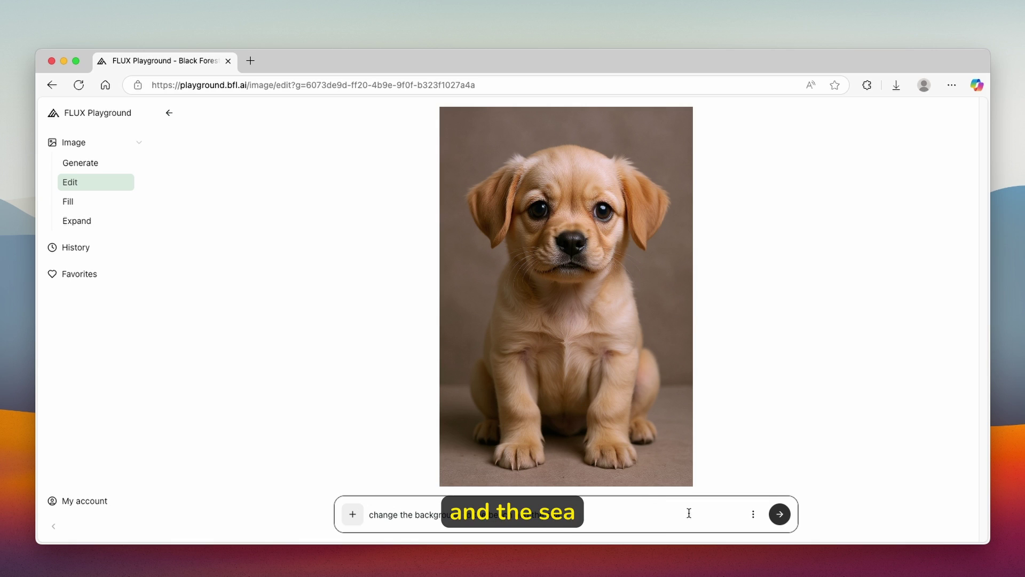
{"action": "left_click", "coordinate": [780, 514]}
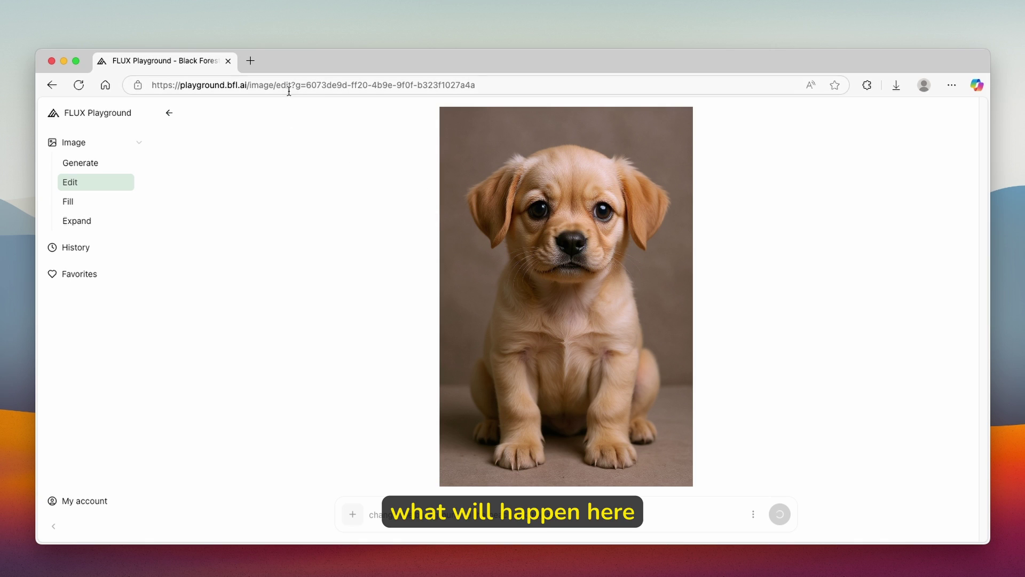
{"action": "scroll", "coordinate": [570, 366], "scroll_direction": "down", "scroll_amount": 3}
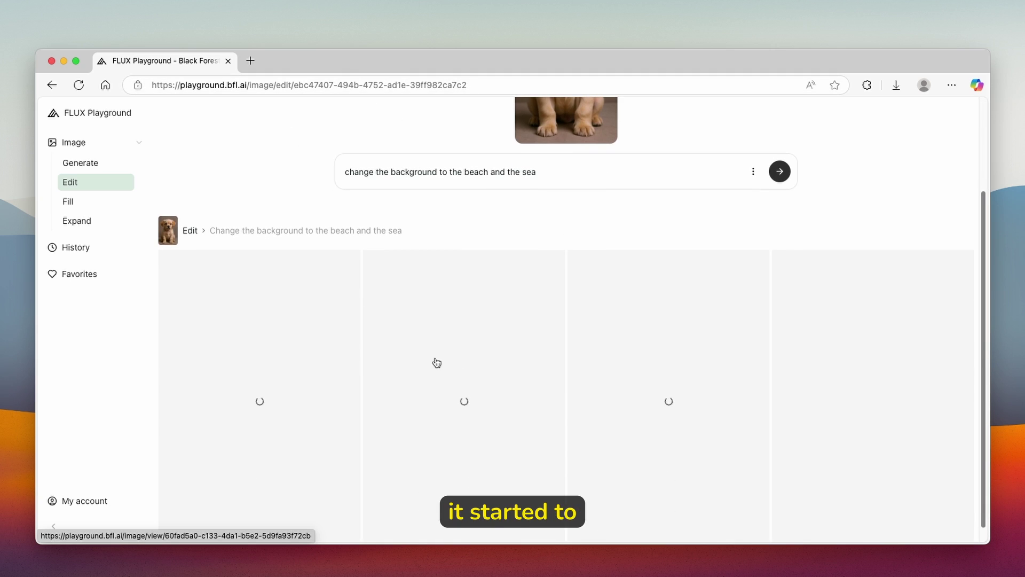
{"action": "scroll", "coordinate": [479, 341], "scroll_direction": "down", "scroll_amount": 1}
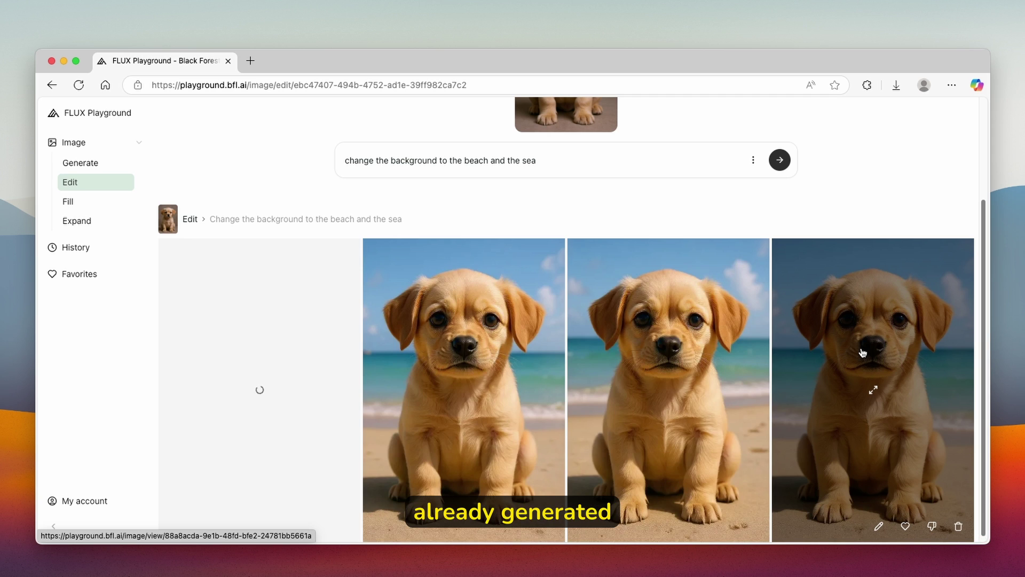
{"action": "scroll", "coordinate": [632, 224], "scroll_direction": "up", "scroll_amount": 3}
{"action": "scroll", "coordinate": [460, 428], "scroll_direction": "down", "scroll_amount": 3}
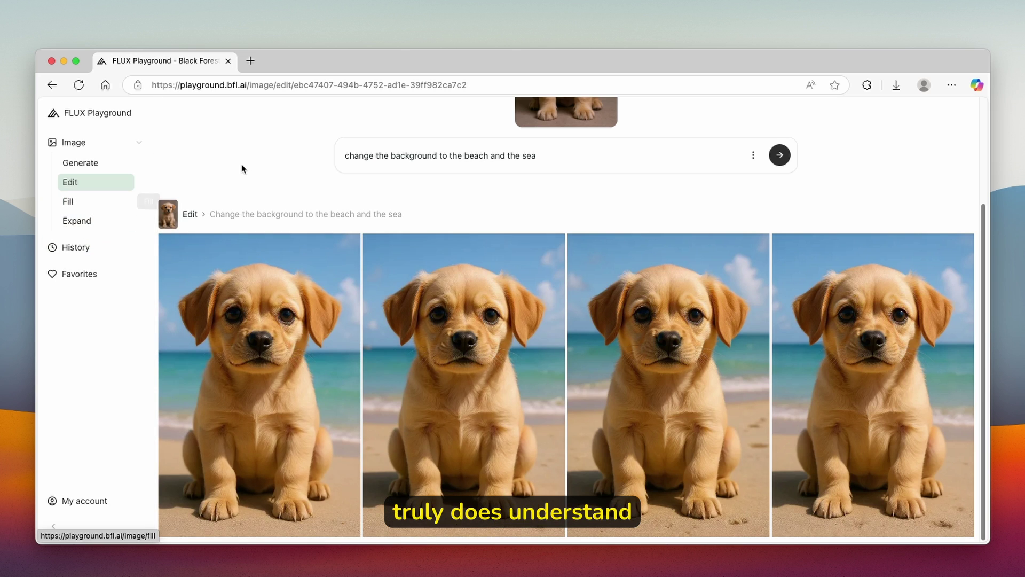
Switch to the Fill tool and upload the 20250718_1204 PNG dragon card image from Downloads.
{"action": "left_click", "coordinate": [99, 204]}
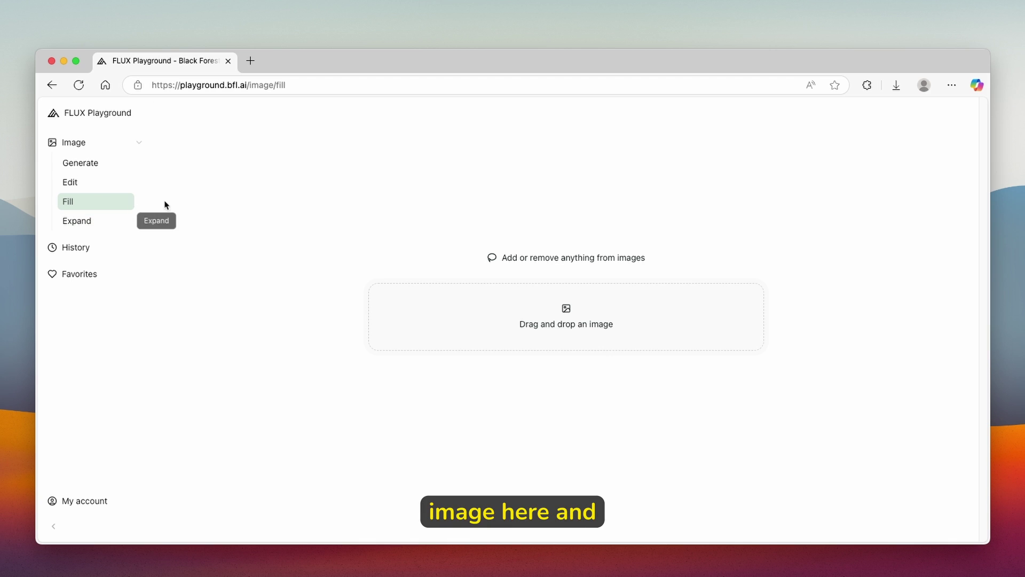
{"action": "left_click", "coordinate": [565, 306]}
{"action": "left_click", "coordinate": [449, 255]}
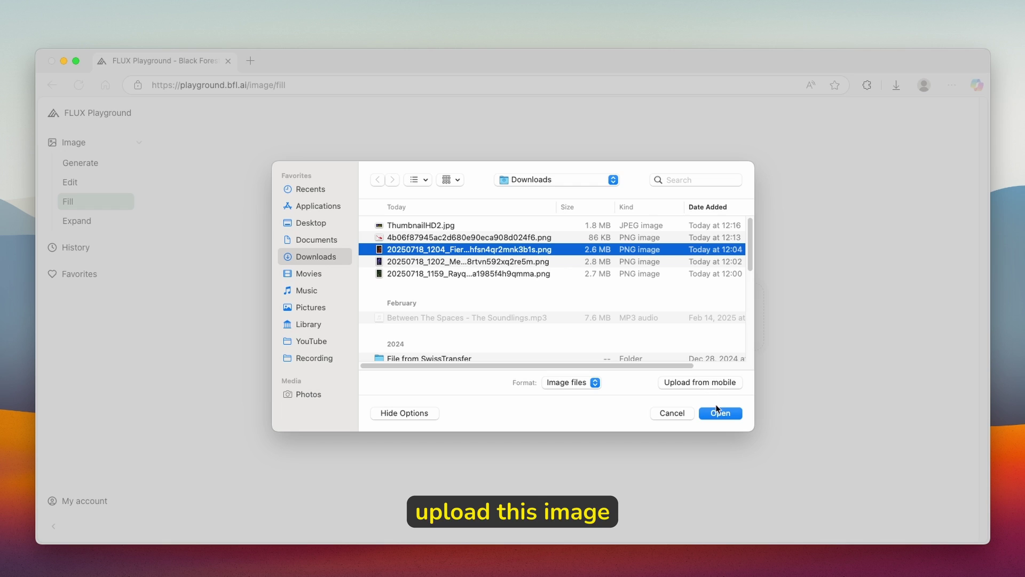
{"action": "left_click", "coordinate": [717, 409]}
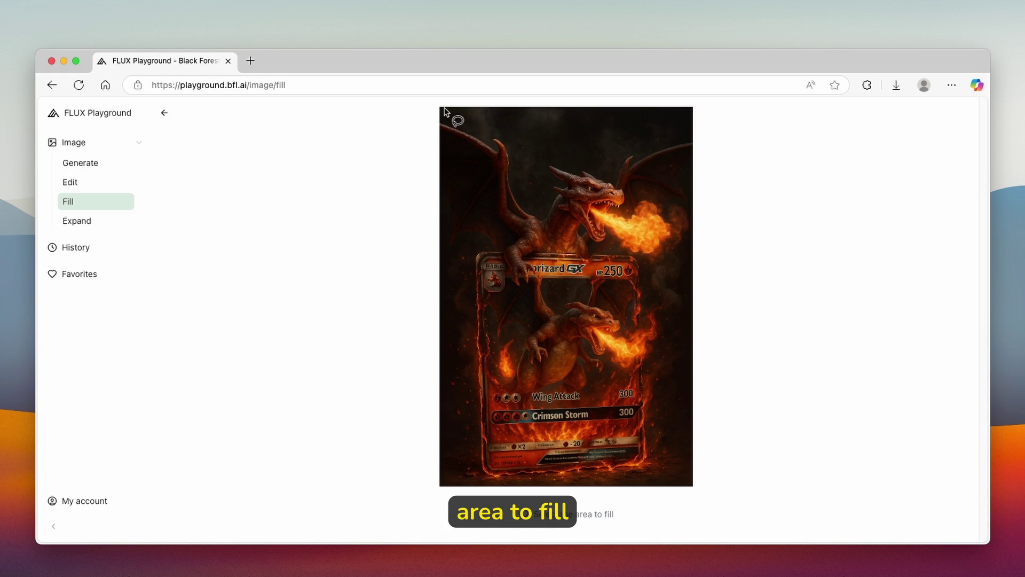
Outline a wide area in the dark sky above the dragon's head and generate a fill with a prompt to add a cloud.
{"action": "left_click_drag", "start_coordinate": [518, 127], "coordinate": [587, 126]}
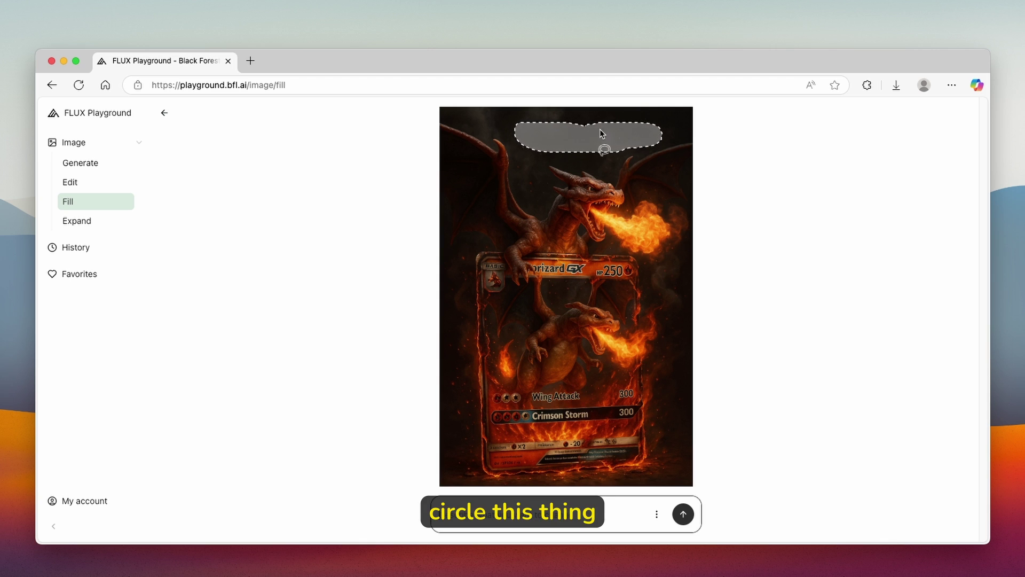
{"action": "left_click", "coordinate": [567, 517]}
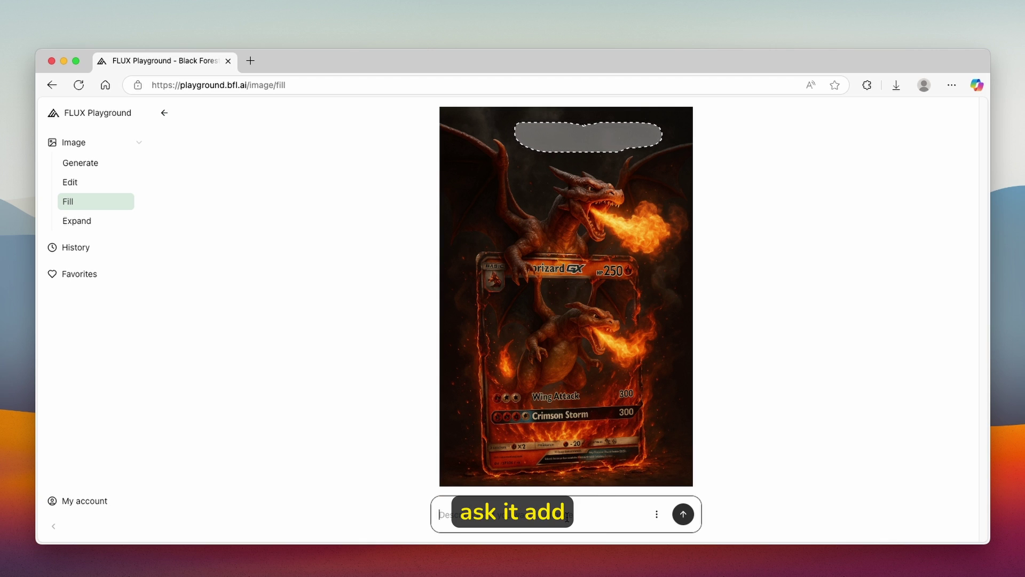
{"action": "type", "text": "add a clou"}
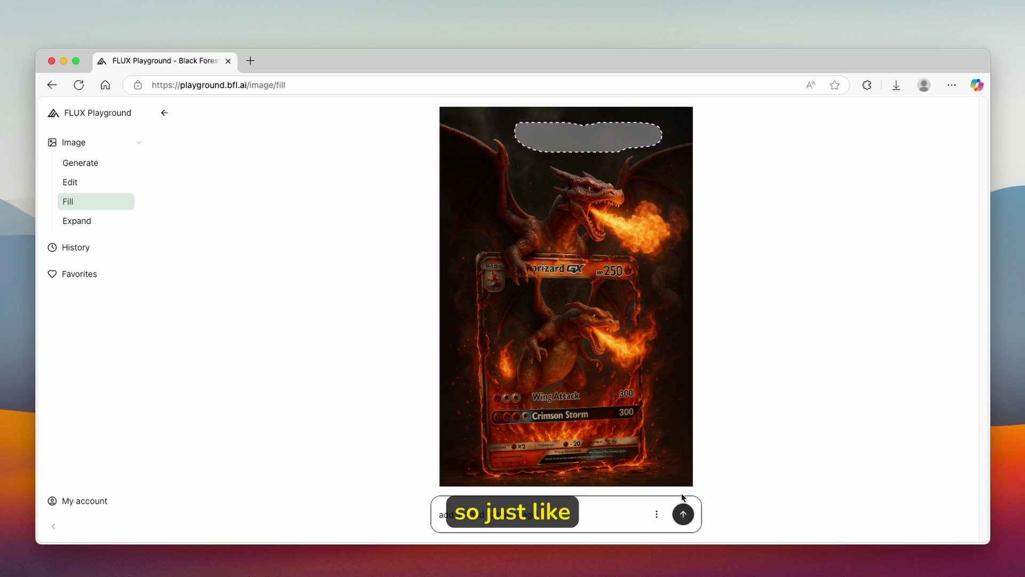
{"action": "left_click", "coordinate": [683, 514]}
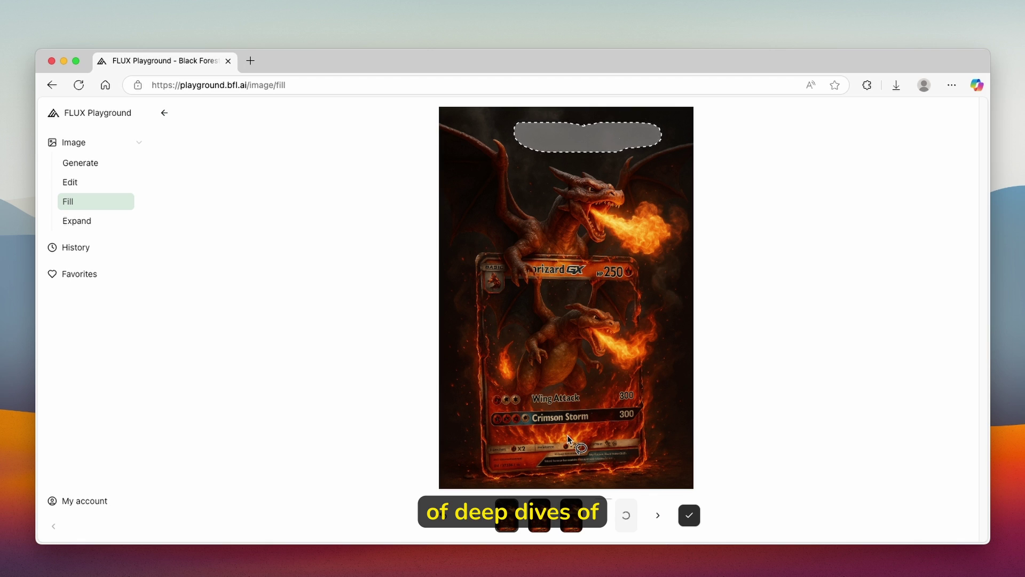
Compare the generated fill variations of the dragon card with the original, and view the Expand tool's upload page.
{"action": "left_click", "coordinate": [553, 526]}
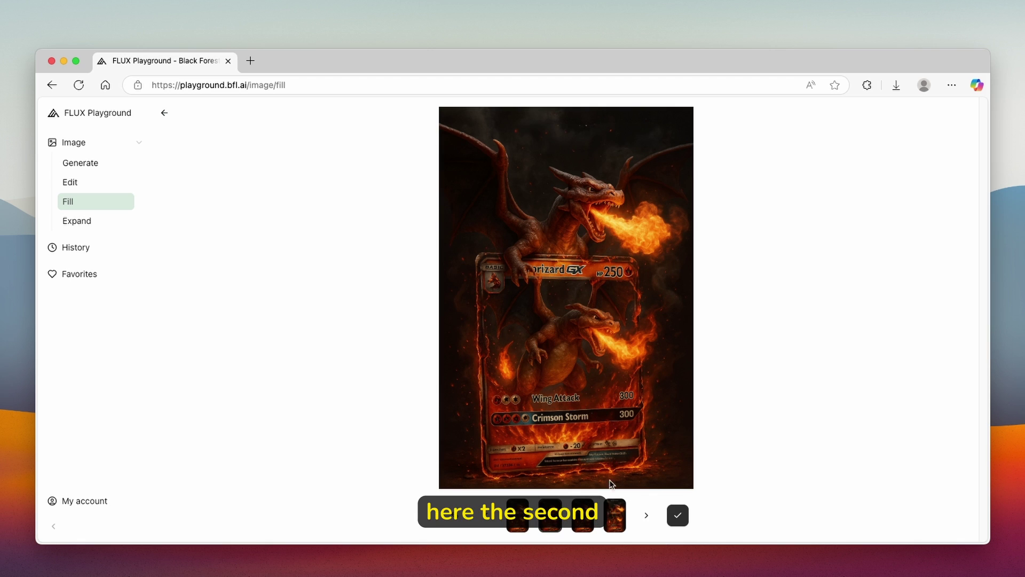
{"action": "left_click", "coordinate": [614, 516]}
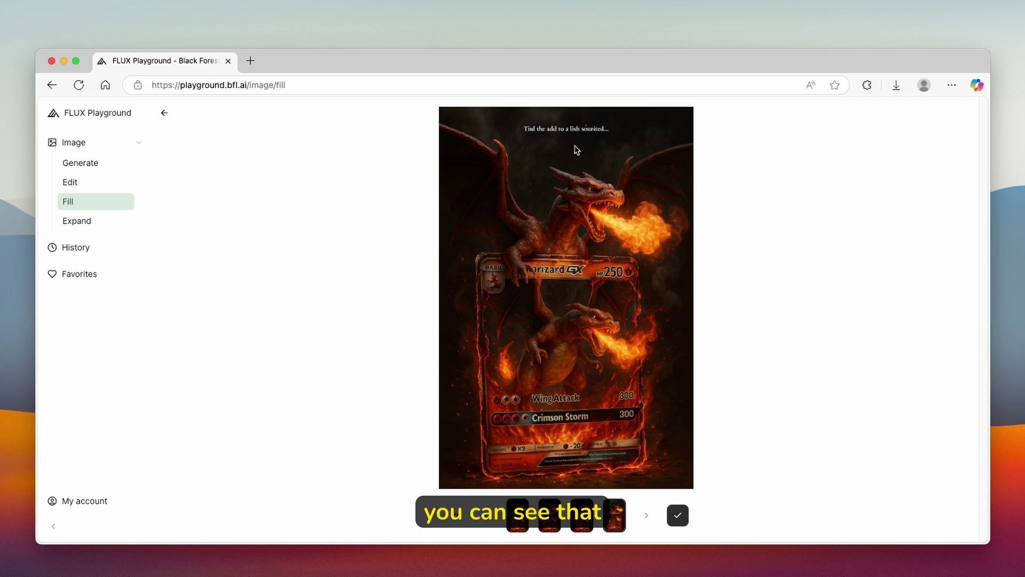
{"action": "left_click", "coordinate": [512, 508]}
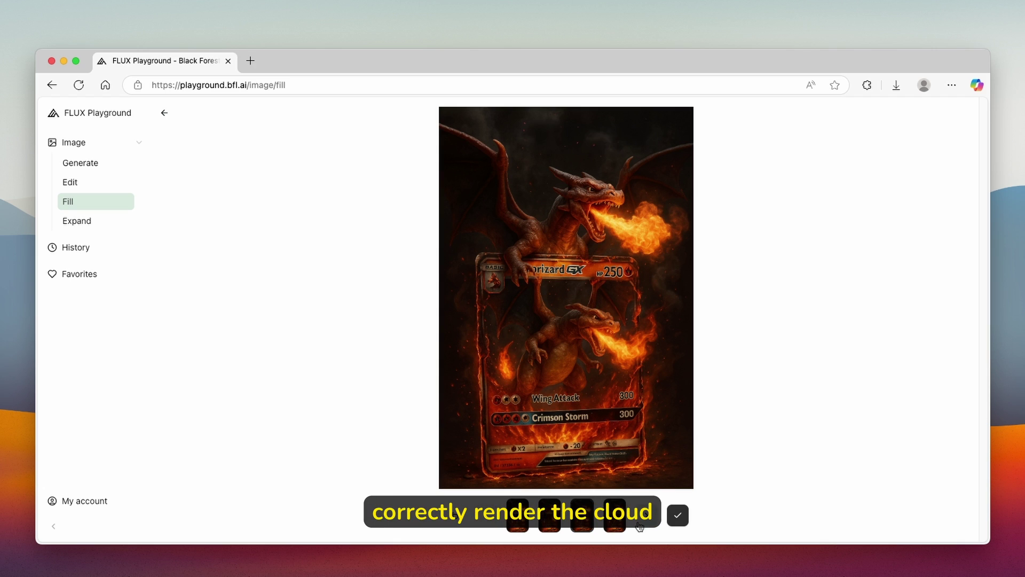
{"action": "left_click", "coordinate": [615, 515]}
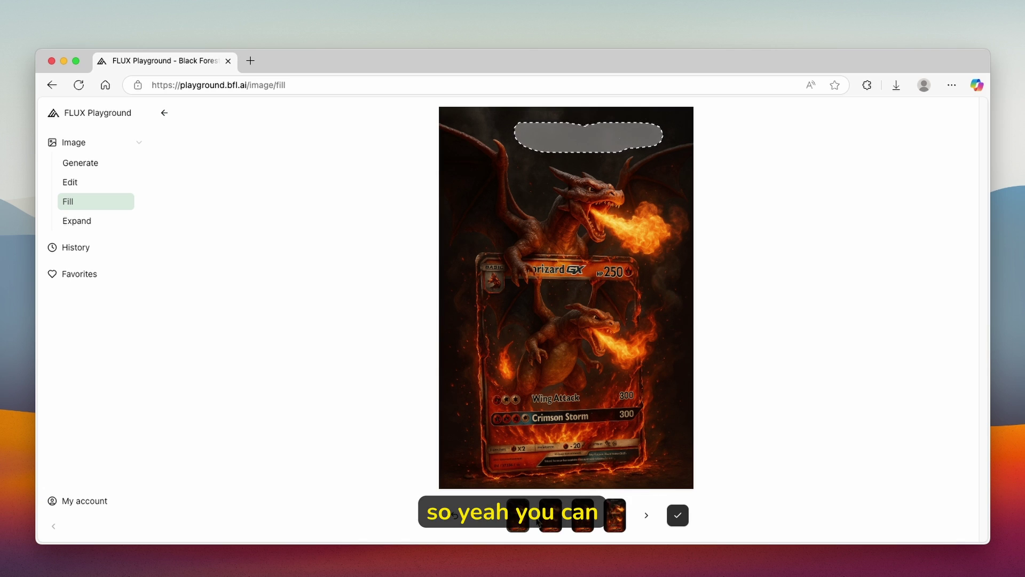
{"action": "left_click", "coordinate": [578, 520]}
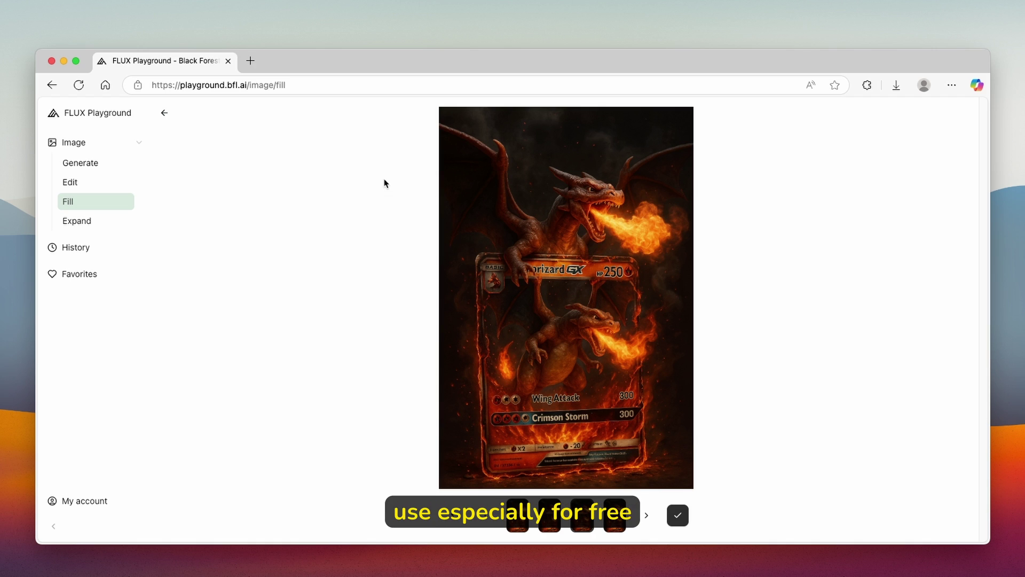
{"action": "left_click", "coordinate": [95, 223]}
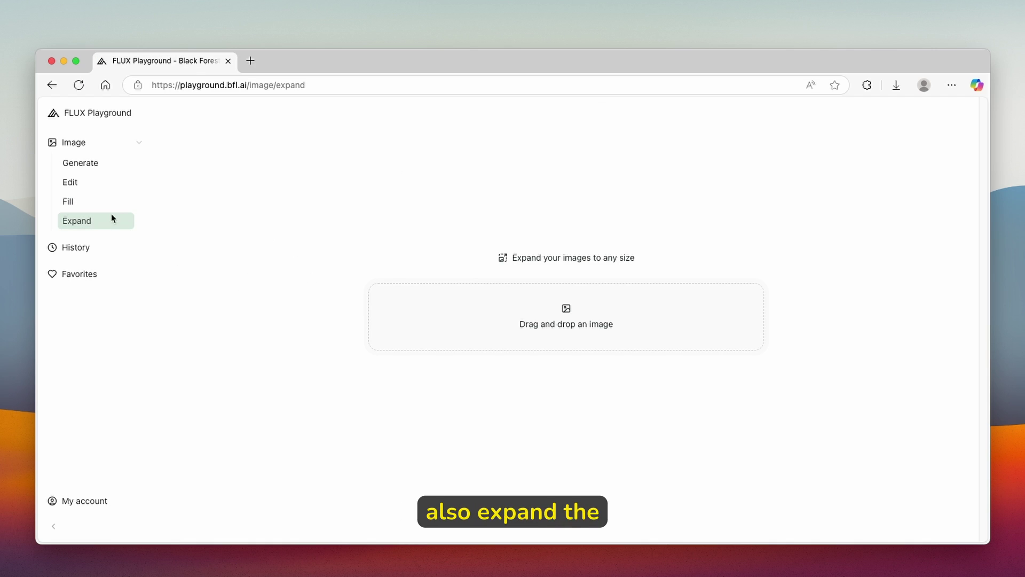
Browse the Generate page's example gallery and open the giant ball of fluffy pandas image.
{"action": "left_click", "coordinate": [107, 171]}
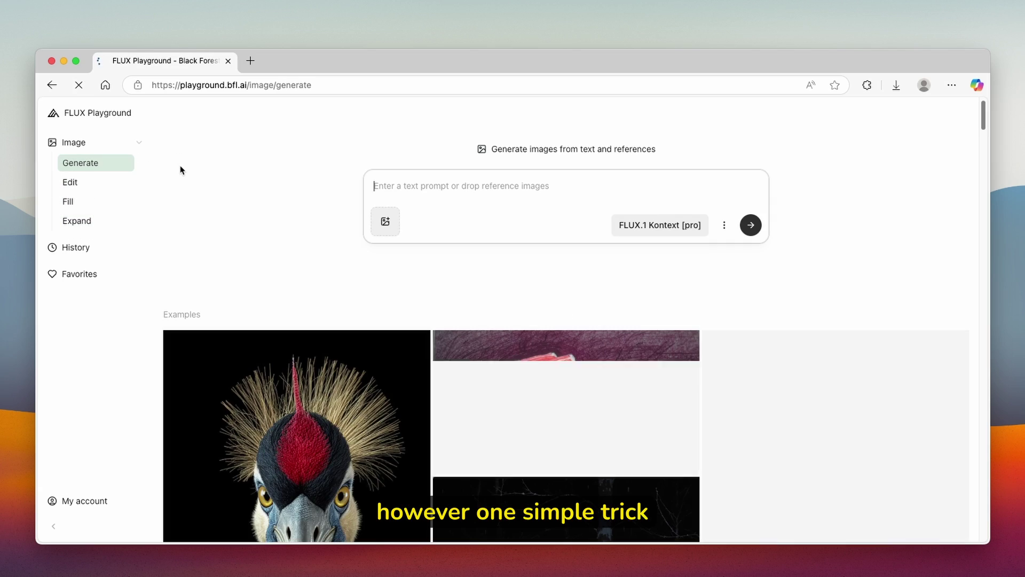
{"action": "scroll", "coordinate": [345, 212], "scroll_direction": "down", "scroll_amount": 5}
{"action": "scroll", "coordinate": [344, 212], "scroll_direction": "down", "scroll_amount": 15}
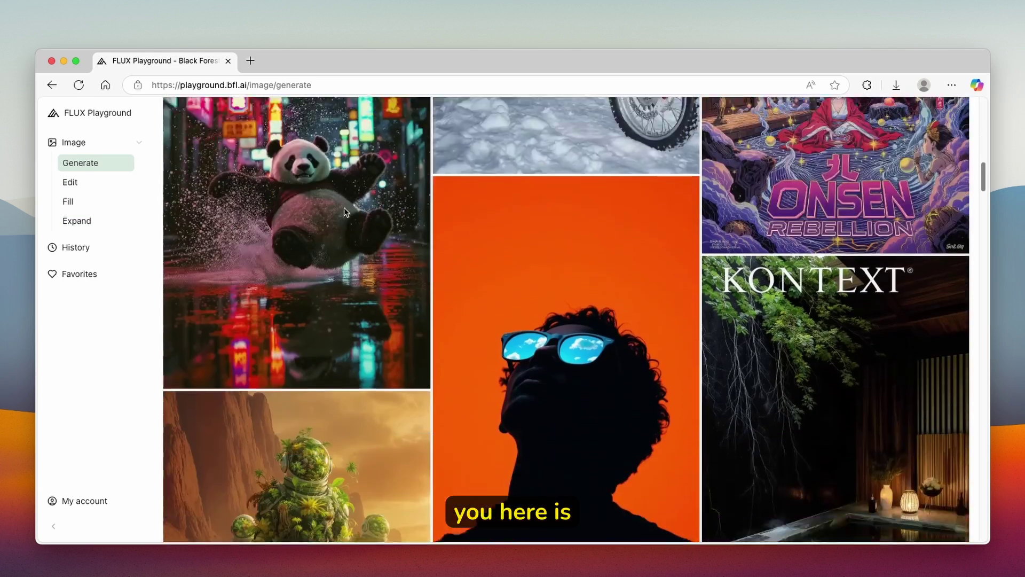
{"action": "scroll", "coordinate": [345, 237], "scroll_direction": "down", "scroll_amount": 15}
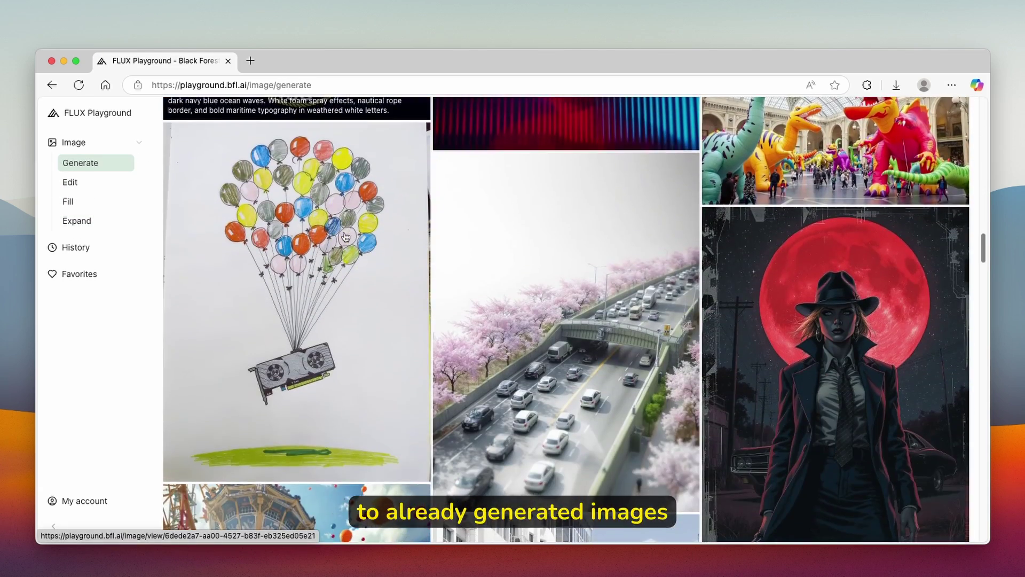
{"action": "scroll", "coordinate": [344, 237], "scroll_direction": "down", "scroll_amount": 5}
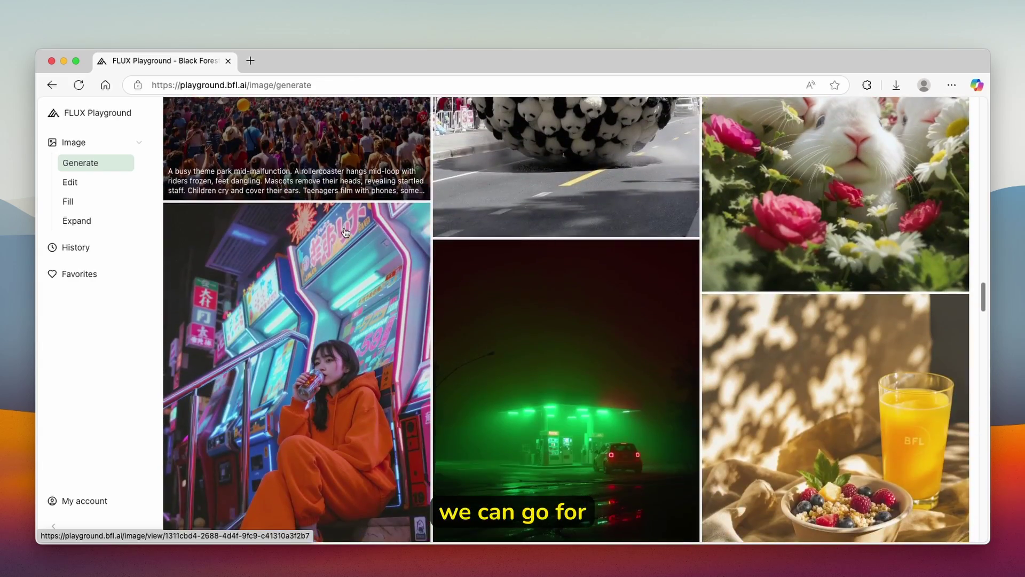
{"action": "scroll", "coordinate": [345, 237], "scroll_direction": "up", "scroll_amount": 5}
{"action": "left_click", "coordinate": [566, 244]}
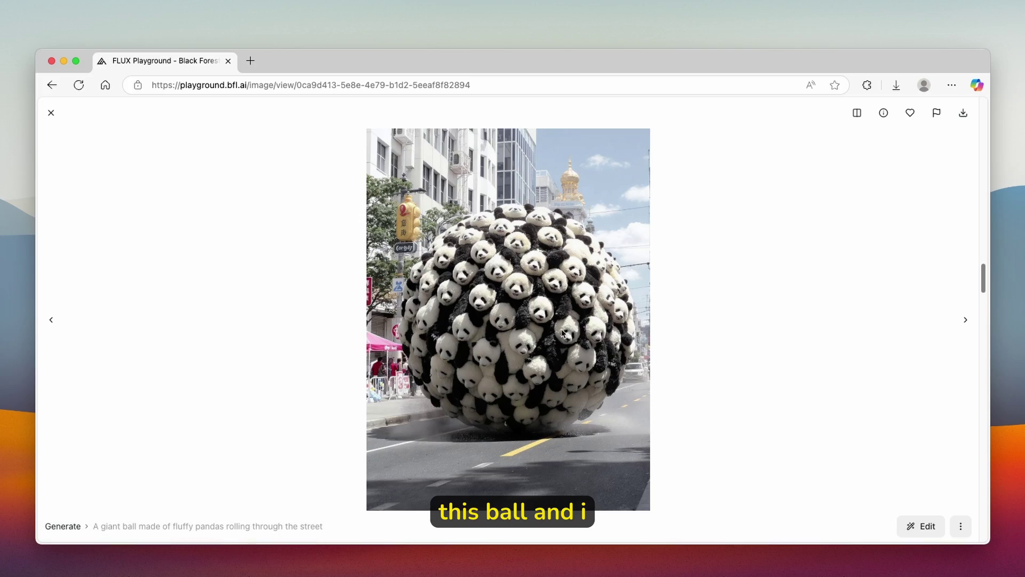
Edit the panda ball image and generate versions with the prompt "instead of ball of pandas generate a ball of puppies".
{"action": "left_click", "coordinate": [916, 528]}
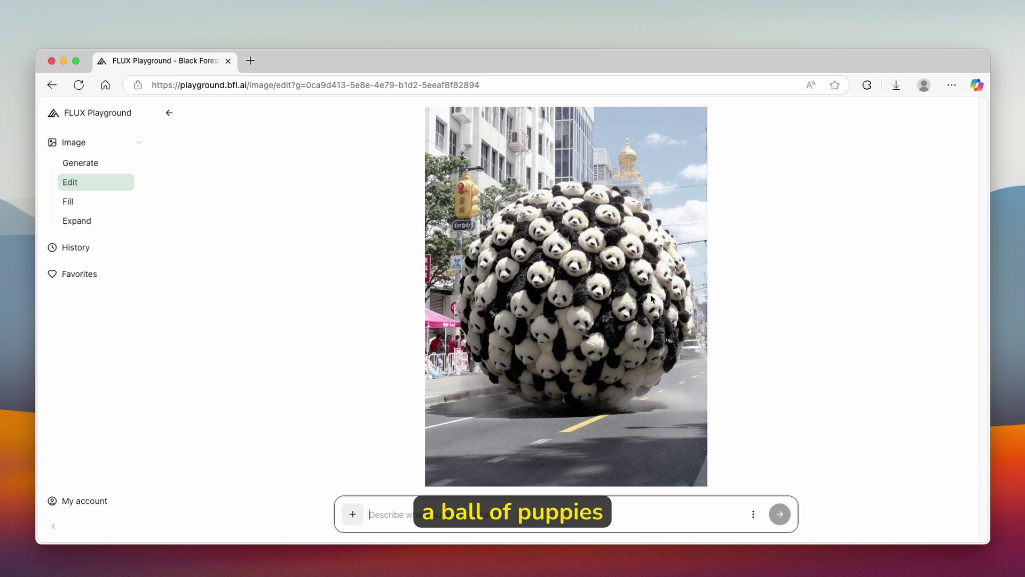
{"action": "key", "text": "super+v"}
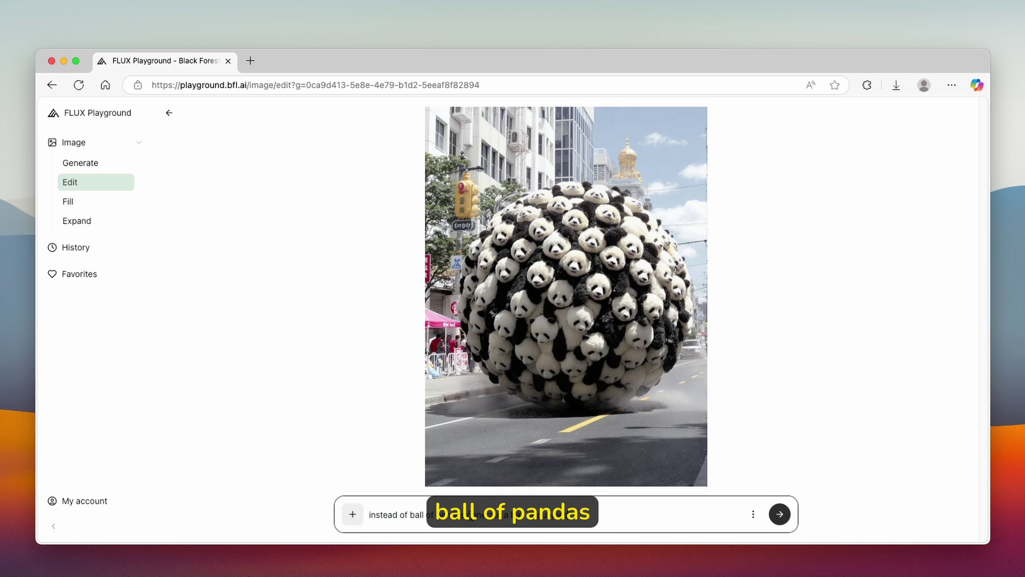
{"action": "left_click", "coordinate": [780, 514]}
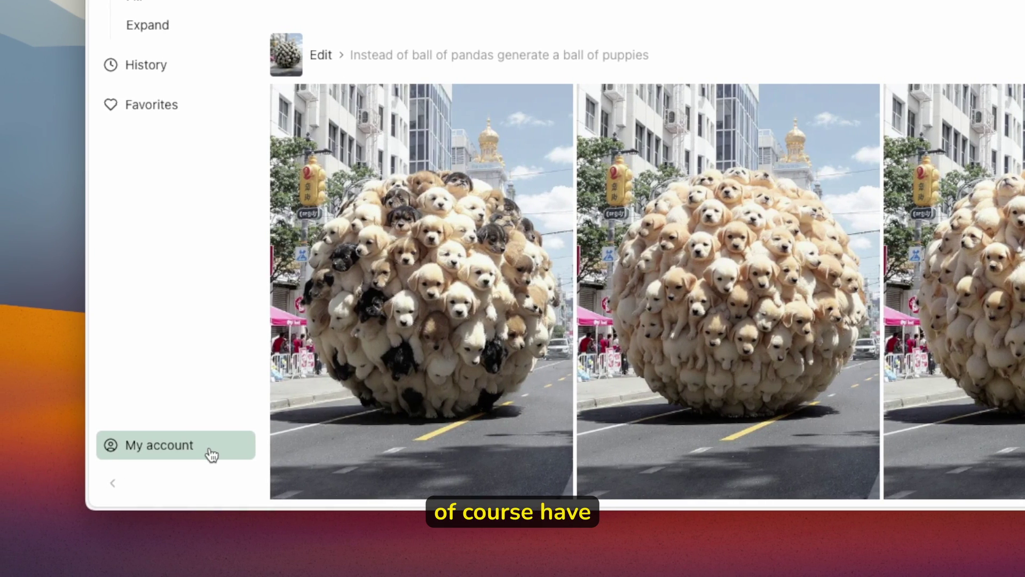
Check the account's remaining credits, open the credits page, and return to the puppy ball results.
{"action": "left_click", "coordinate": [214, 447]}
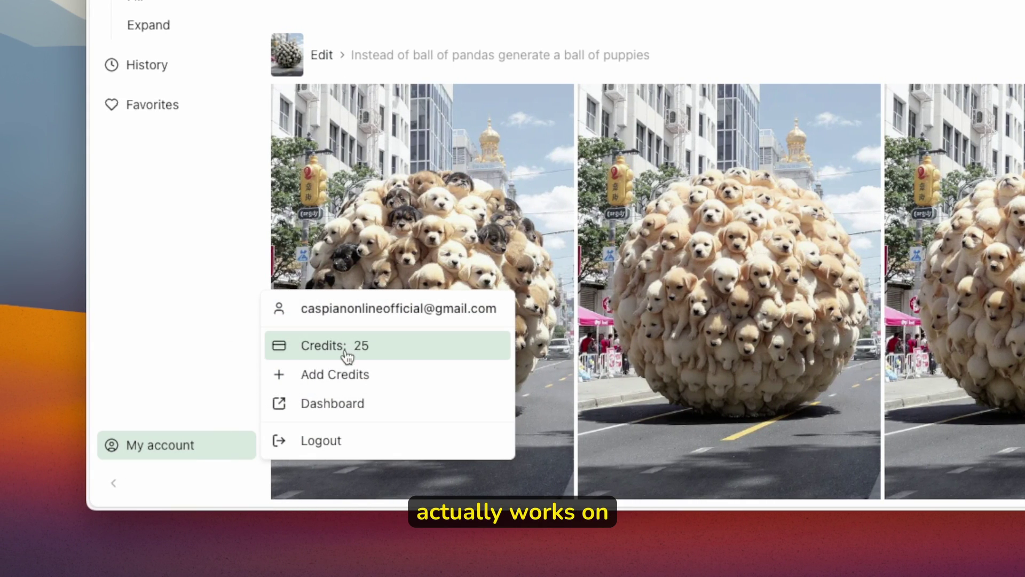
{"action": "left_click", "coordinate": [322, 351]}
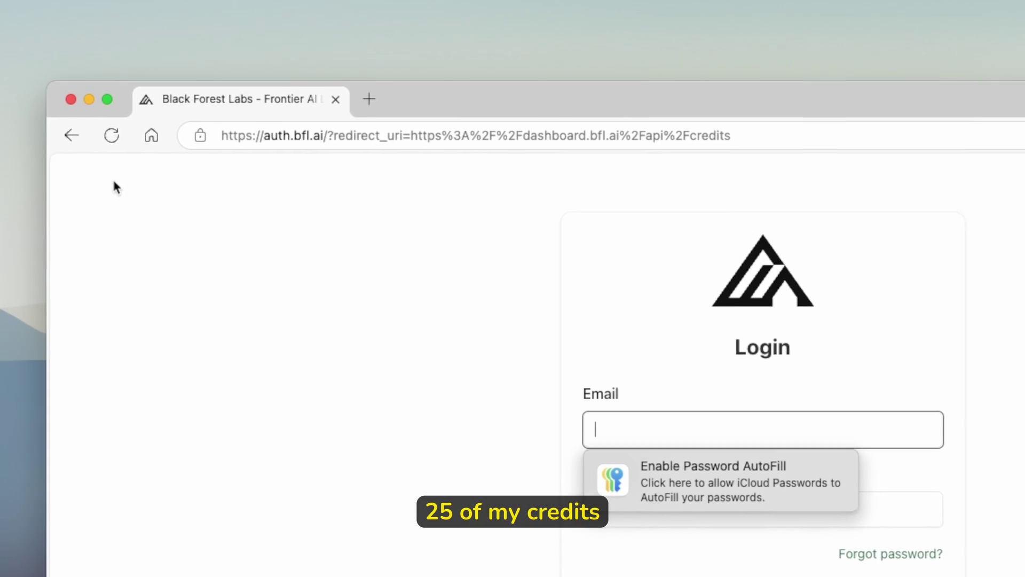
{"action": "left_click", "coordinate": [108, 145]}
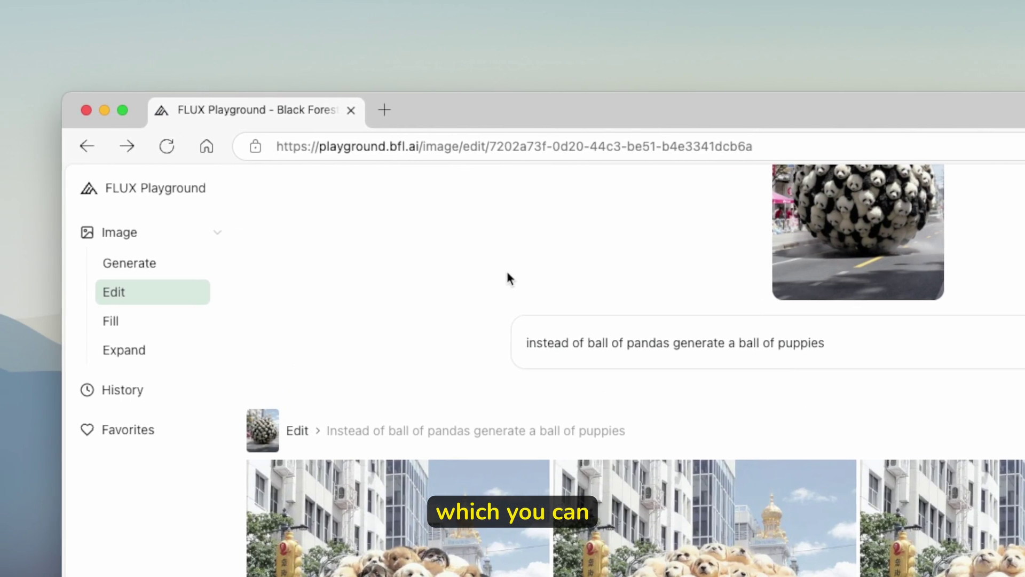